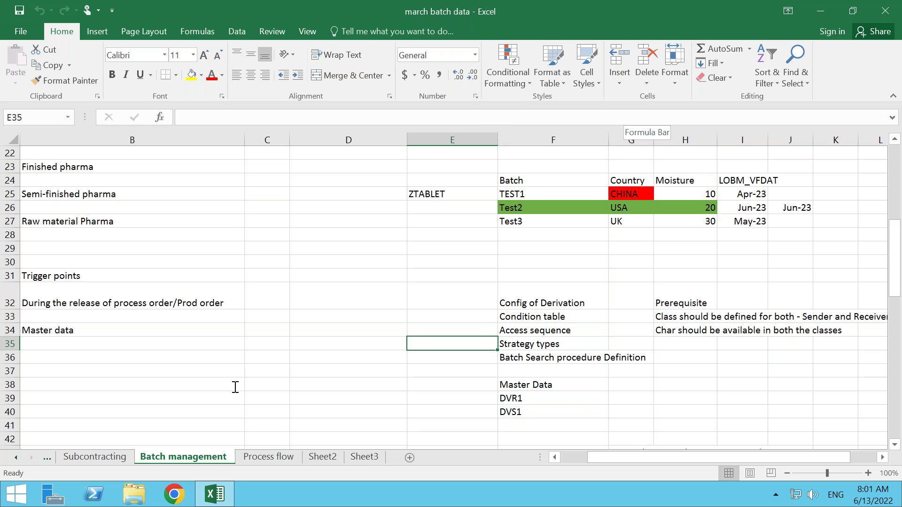
{"action": "left_click", "coordinate": [329, 343]}
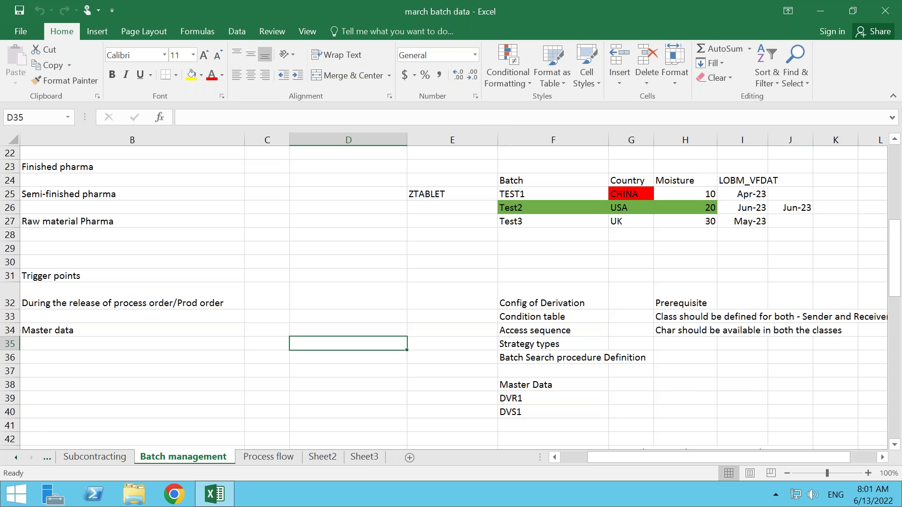
{"action": "scroll", "coordinate": [446, 296], "scroll_direction": "down", "scroll_amount": 2}
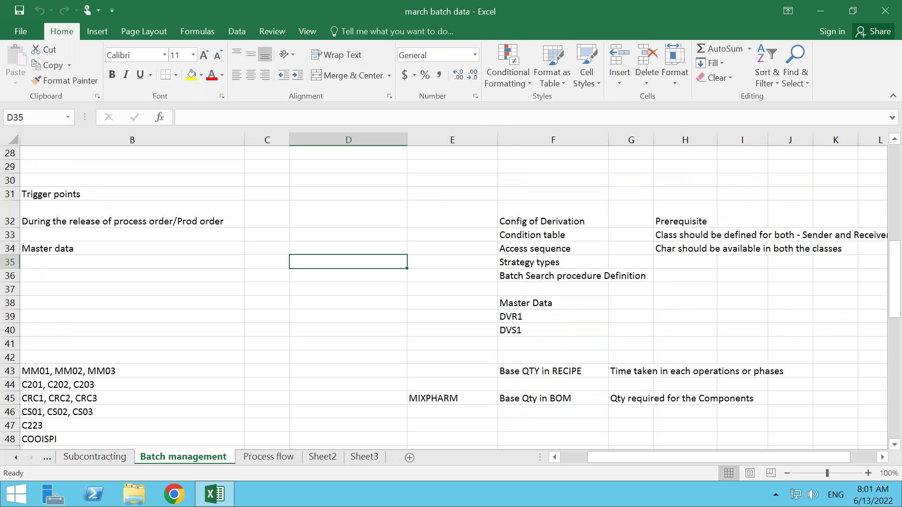
{"action": "scroll", "coordinate": [446, 296], "scroll_direction": "up", "scroll_amount": 2}
{"action": "scroll", "coordinate": [446, 296], "scroll_direction": "down", "scroll_amount": 1}
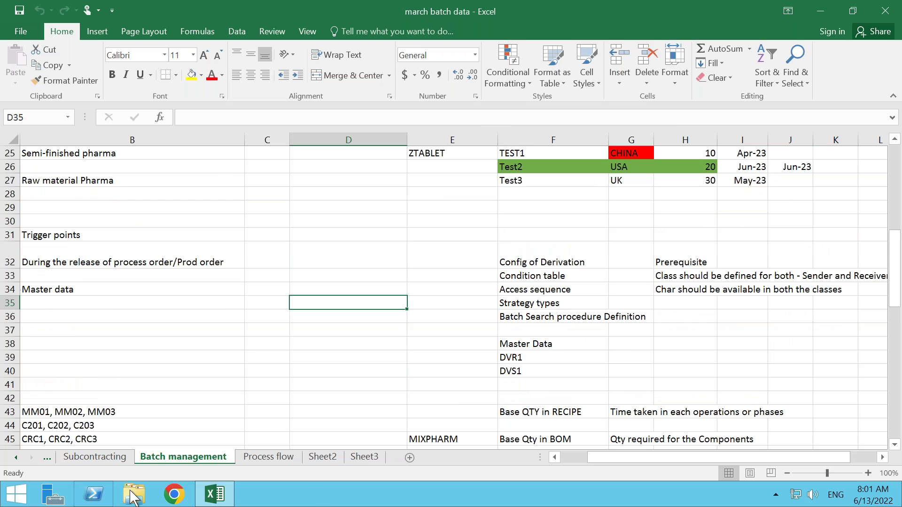
Step: Start SAP Logon from the desktop, open the SAP PP system, and log on to client 100 with the user ID and account password
{"action": "key", "text": "super+d"}
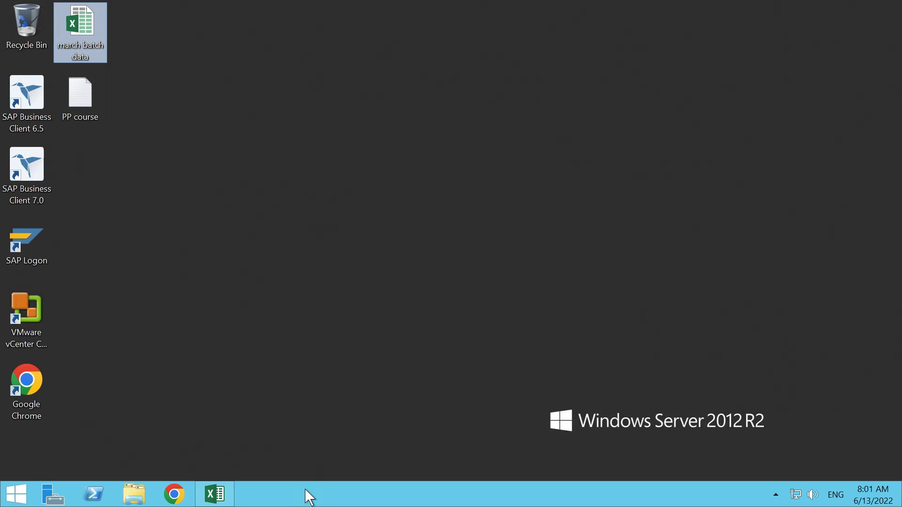
{"action": "double_click", "coordinate": [35, 228]}
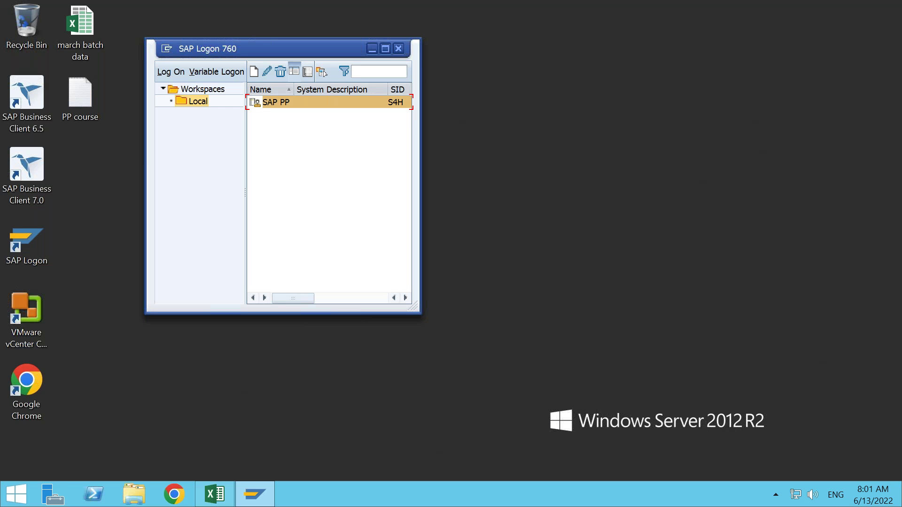
{"action": "double_click", "coordinate": [282, 107]}
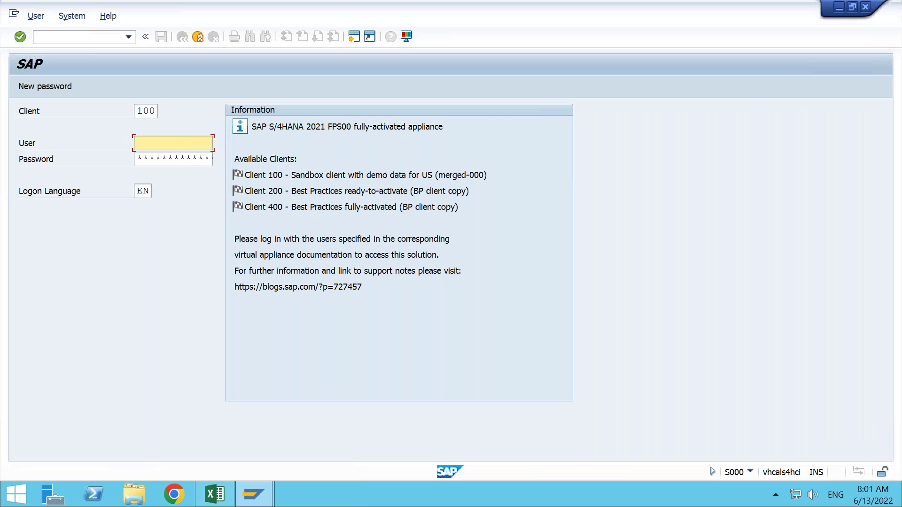
{"action": "left_click", "coordinate": [187, 151]}
{"action": "type", "text": "*"}
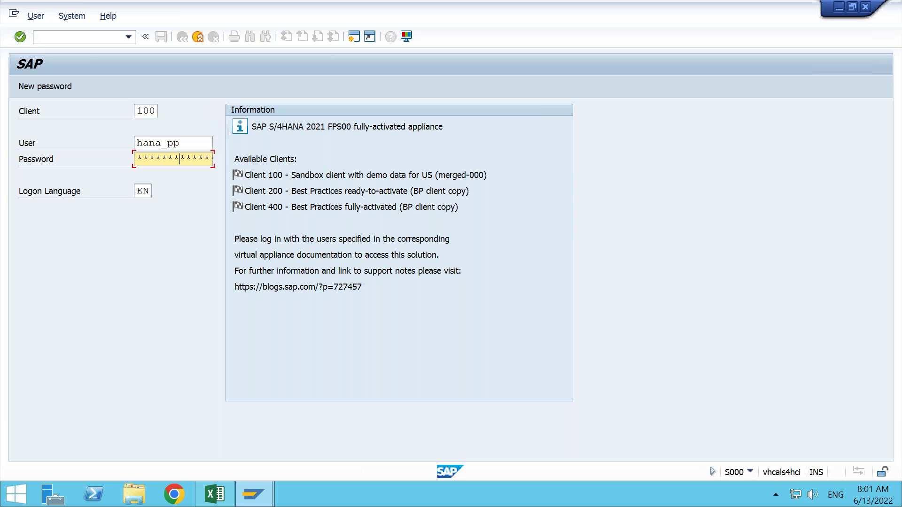
{"action": "key", "text": "Return"}
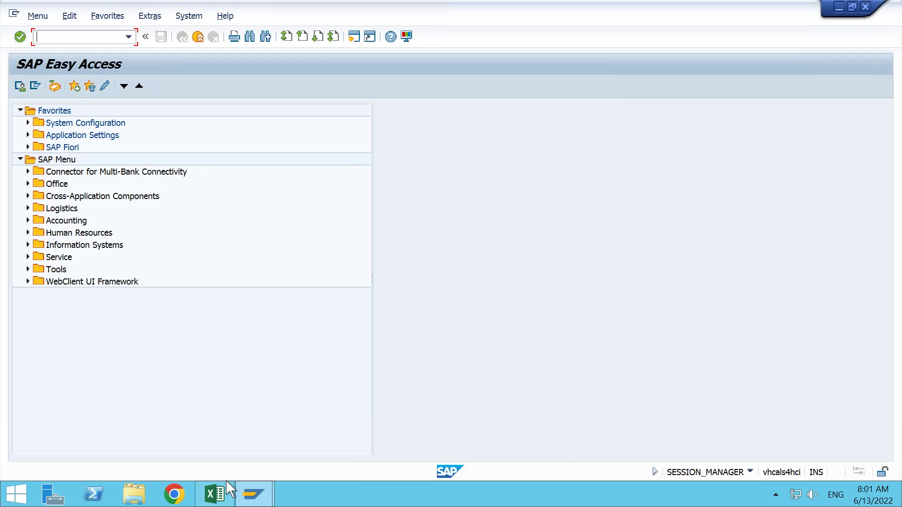
Step: Review the derivation configuration items from Condition table to Batch Search procedure Definition in the march batch data workbook, and return to SAP Easy Access
{"action": "left_click", "coordinate": [219, 494]}
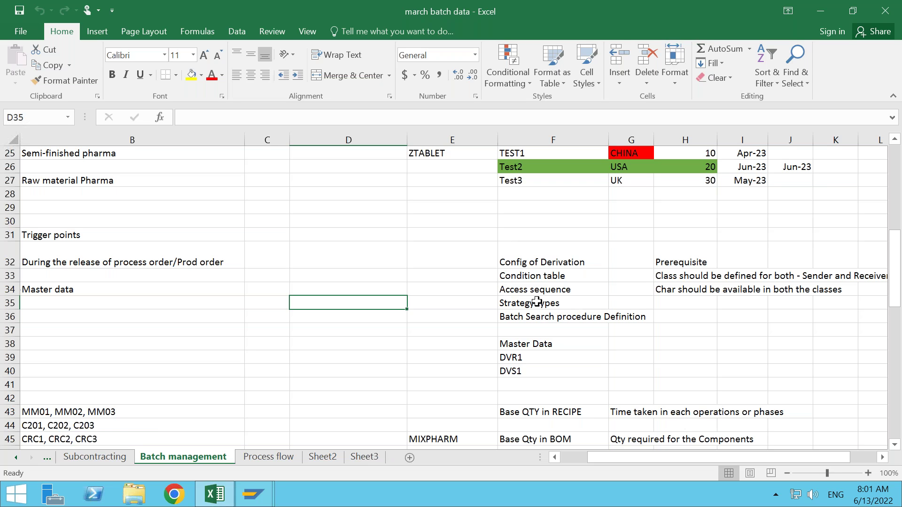
{"action": "left_click_drag", "start_coordinate": [536, 276], "coordinate": [537, 310]}
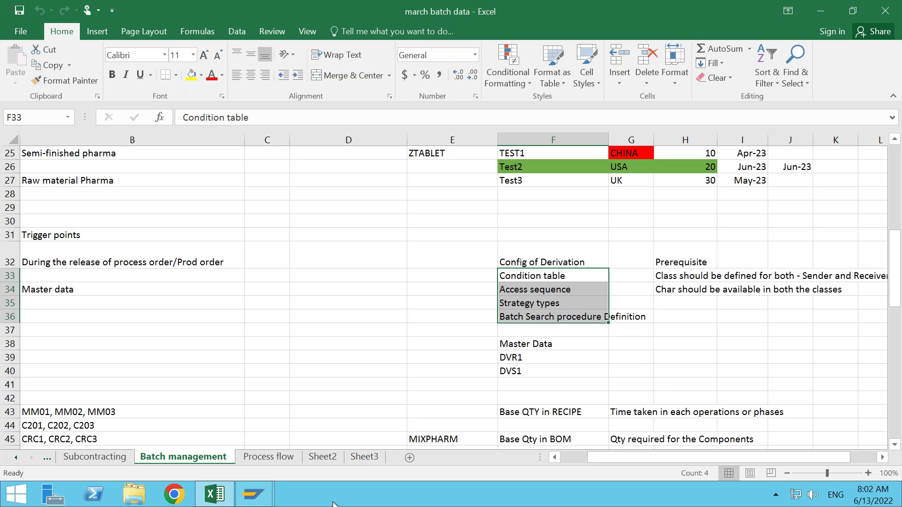
{"action": "mouse_move", "coordinate": [268, 502]}
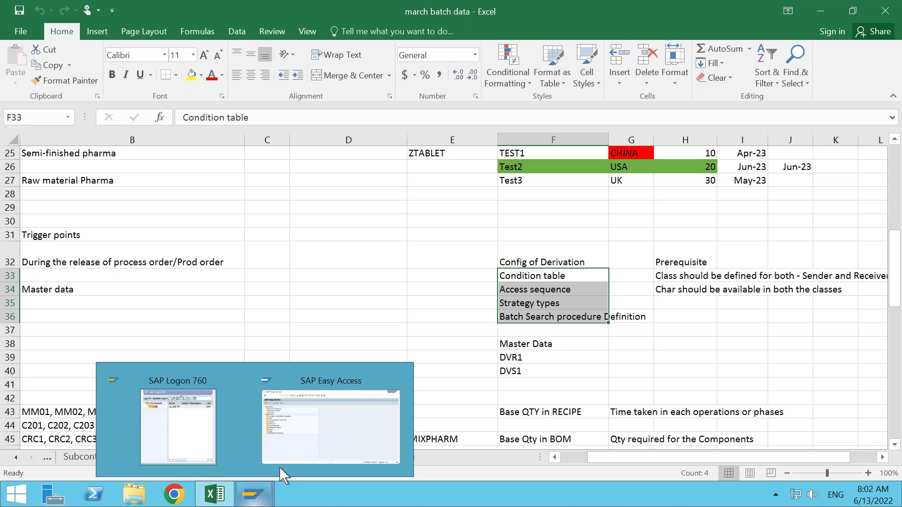
{"action": "left_click", "coordinate": [316, 423]}
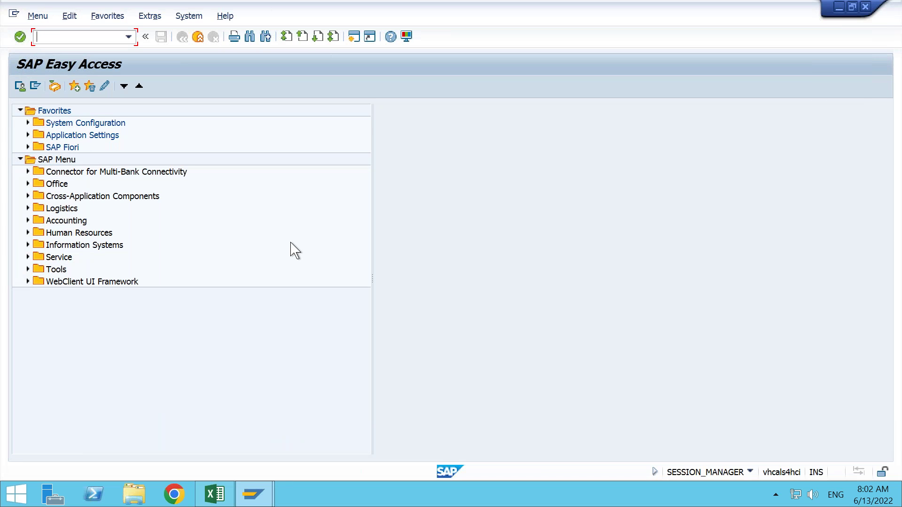
Step: Run transaction SPRO and display the SAP Reference IMG
{"action": "type", "text": "spro"}
{"action": "key", "text": "Return"}
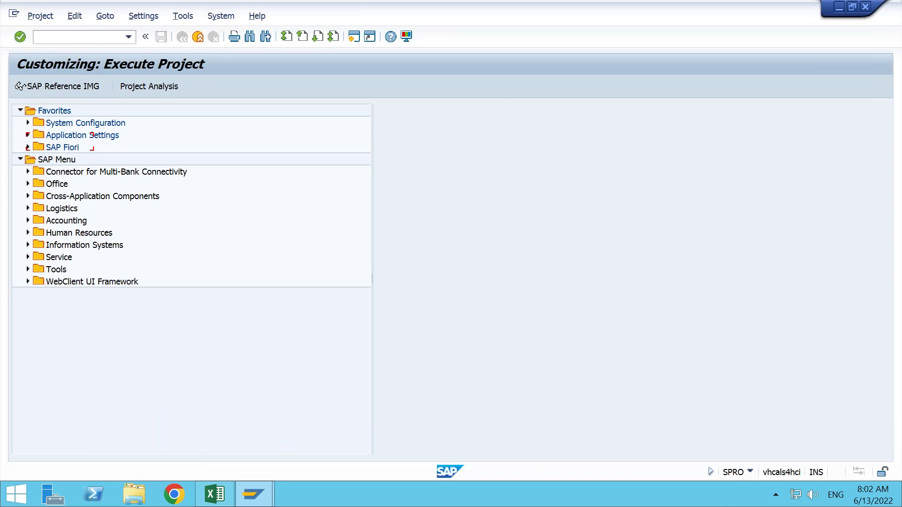
{"action": "left_click", "coordinate": [65, 87]}
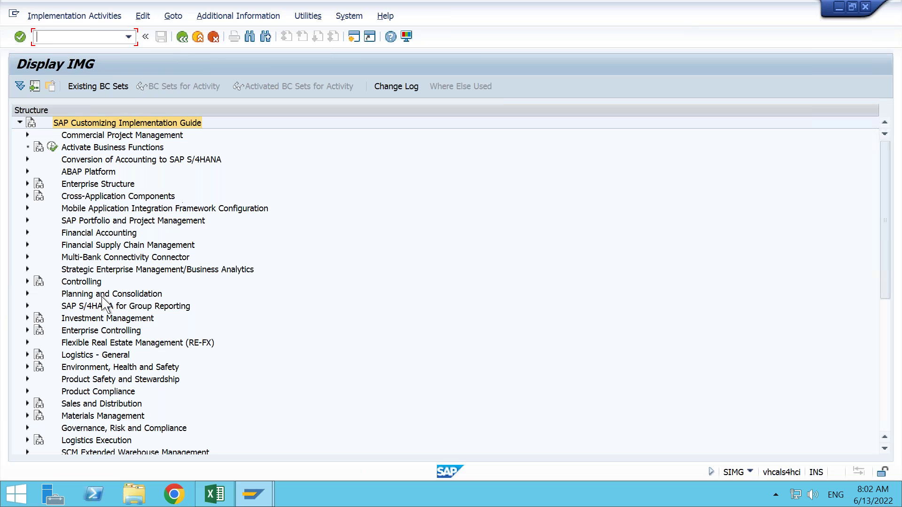
Step: Expand Logistics - General, Batch Management and Derivation of Batch Data in the IMG, and check the Activate Batch Derivation setting
{"action": "left_click", "coordinate": [83, 319]}
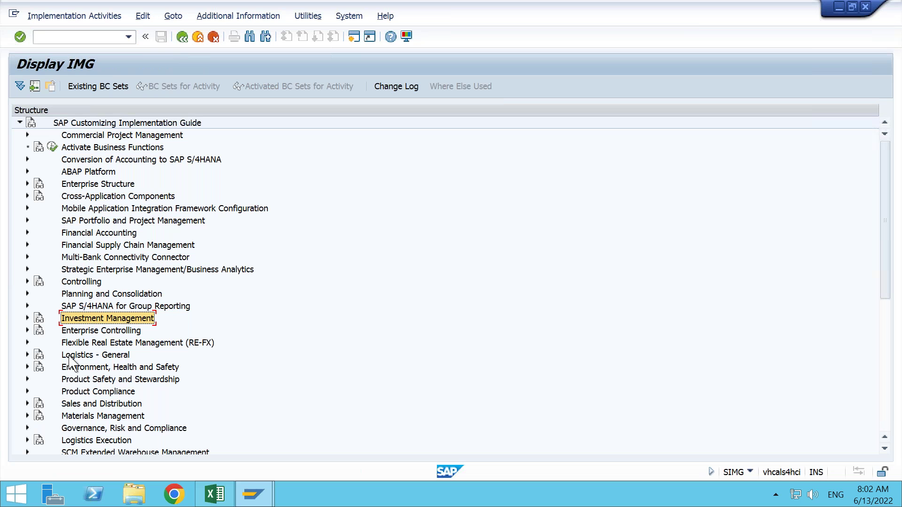
{"action": "left_click", "coordinate": [27, 355]}
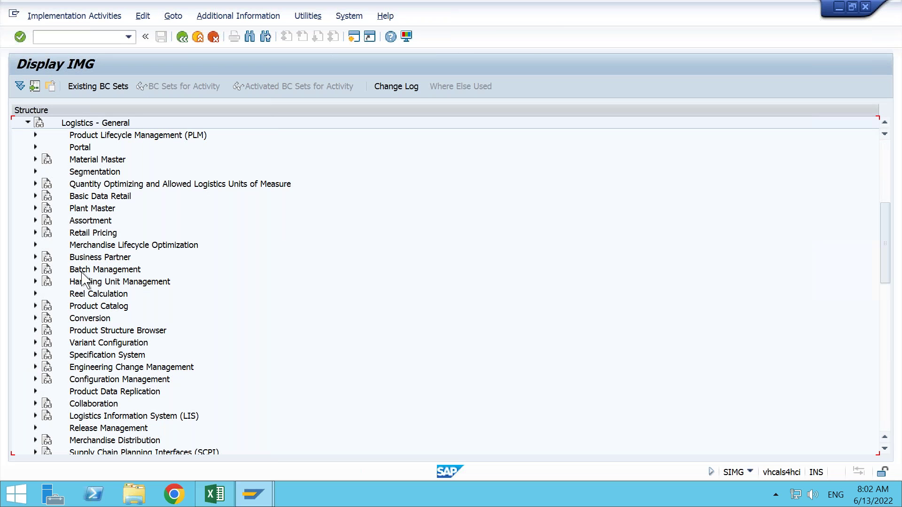
{"action": "left_click", "coordinate": [35, 269]}
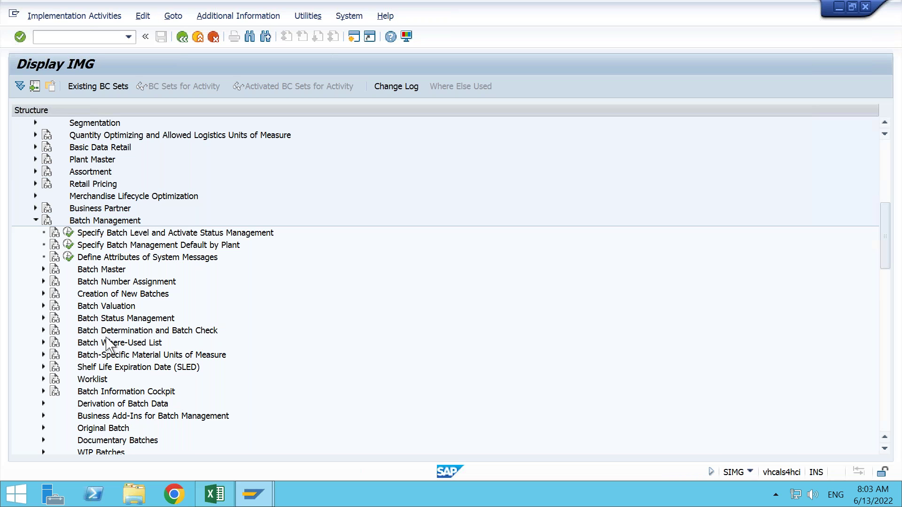
{"action": "left_click", "coordinate": [43, 403]}
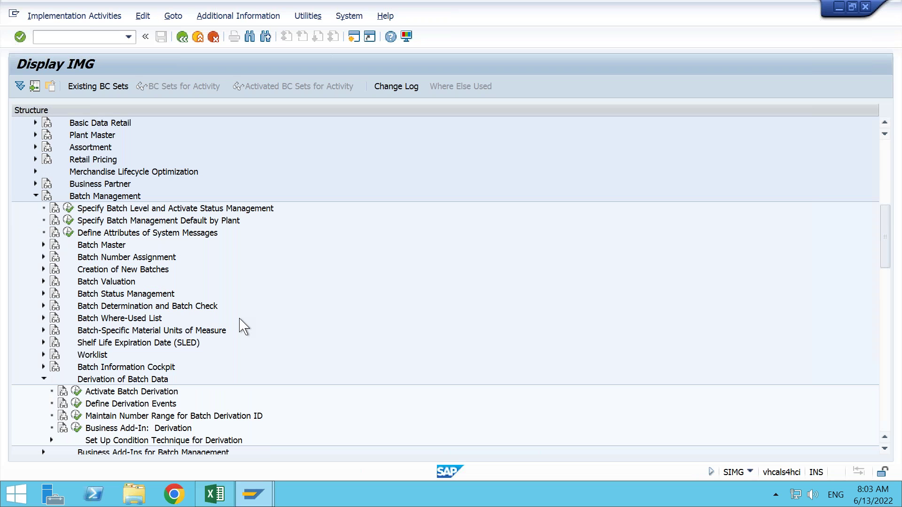
{"action": "scroll", "coordinate": [244, 327], "scroll_direction": "down", "scroll_amount": 2}
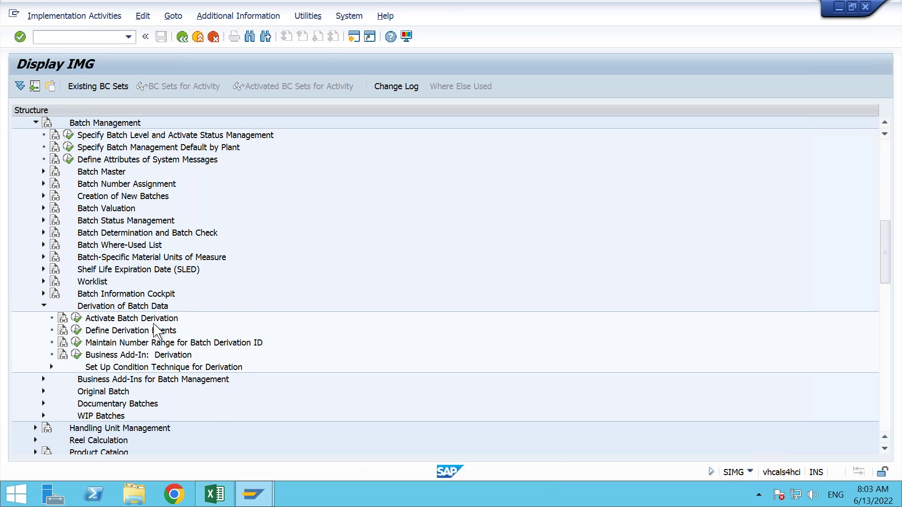
{"action": "left_click", "coordinate": [77, 324]}
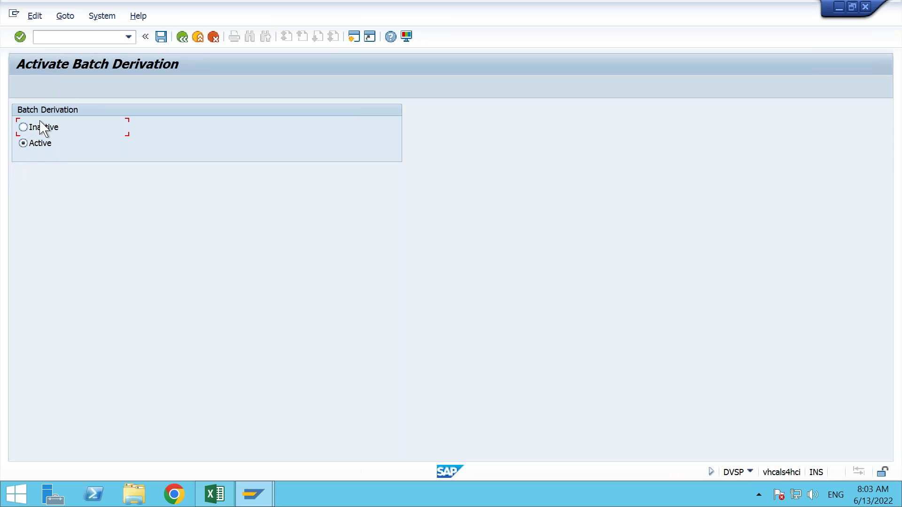
{"action": "left_click", "coordinate": [183, 37]}
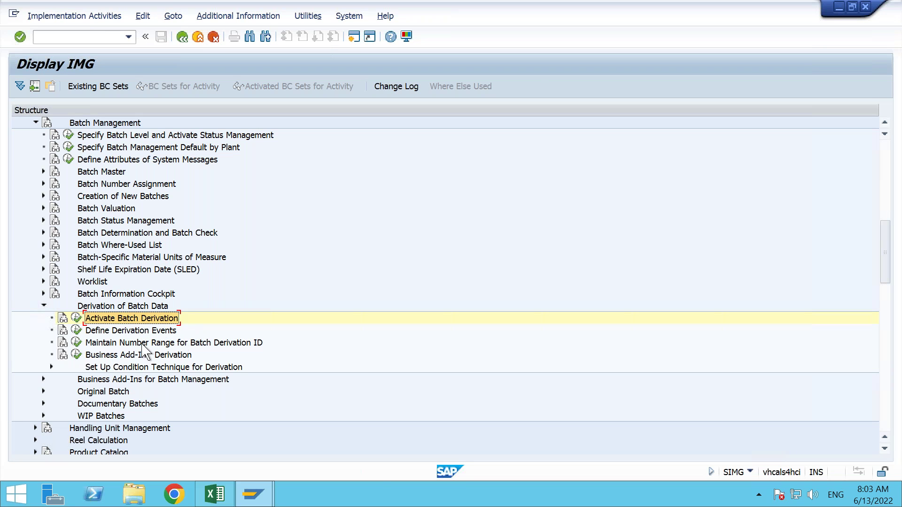
Step: Examine the receiver and sender procedures assigned to the Release Process / Production event under Define Derivation Events, and return to the IMG
{"action": "left_click", "coordinate": [76, 330]}
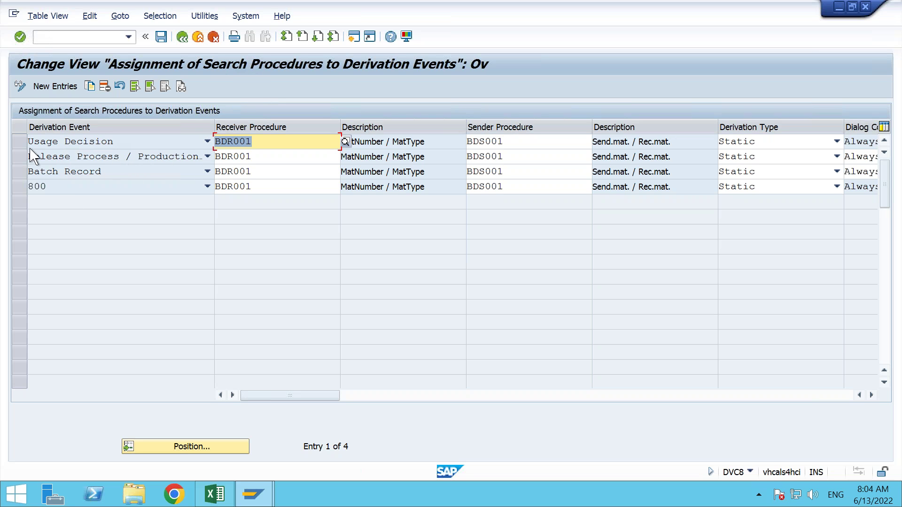
{"action": "left_click", "coordinate": [18, 159]}
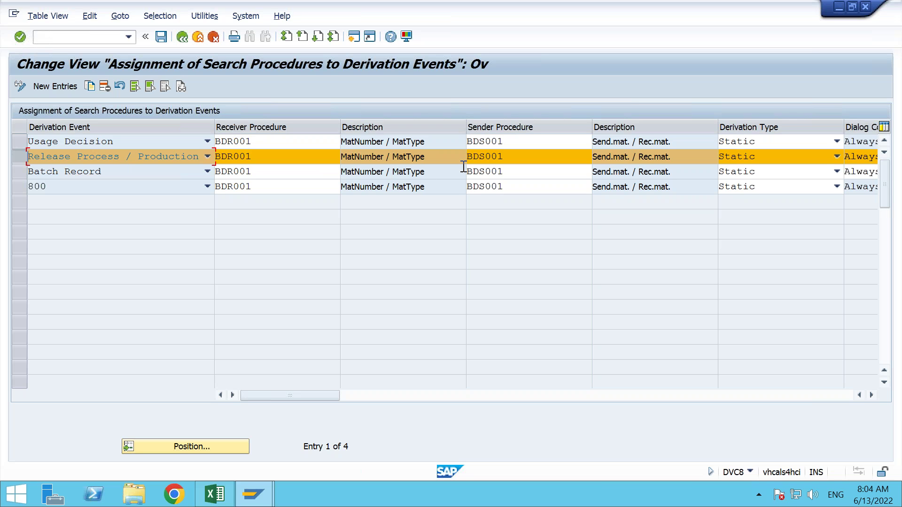
{"action": "left_click_drag", "start_coordinate": [527, 157], "coordinate": [464, 157]}
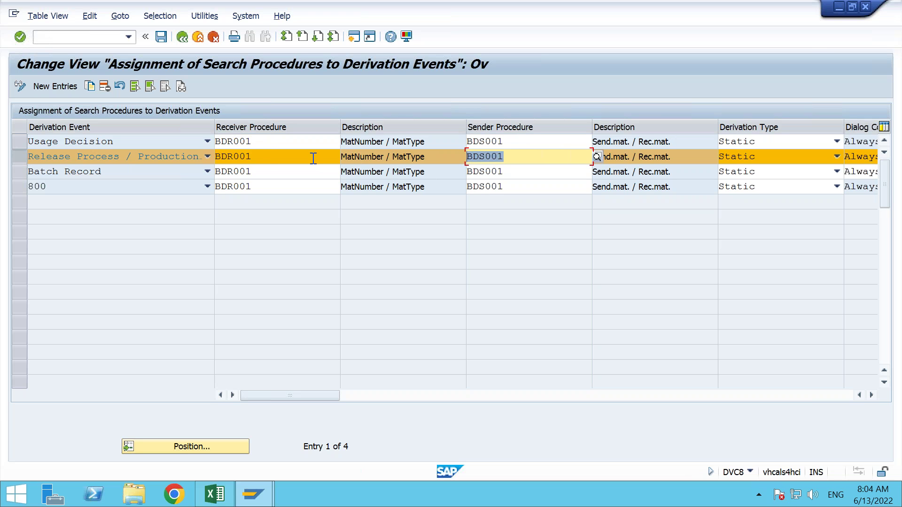
{"action": "left_click_drag", "start_coordinate": [258, 157], "coordinate": [215, 159]}
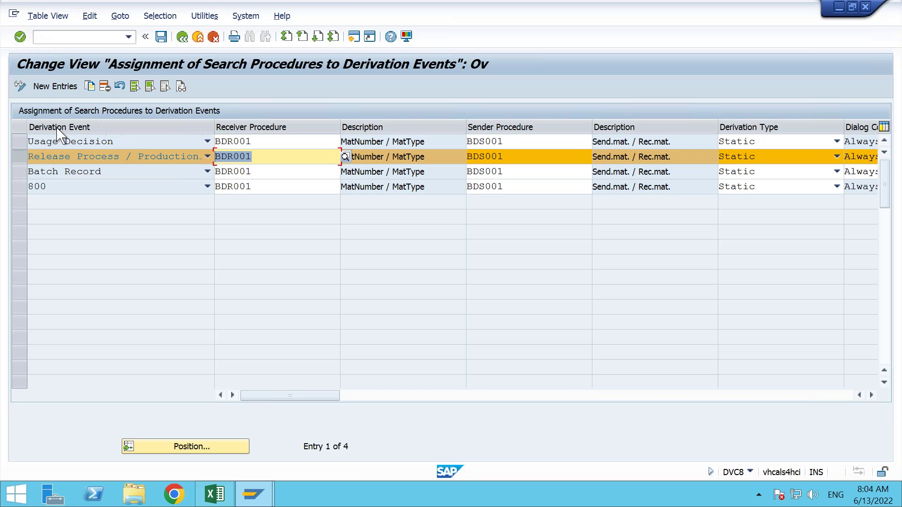
{"action": "left_click", "coordinate": [20, 159]}
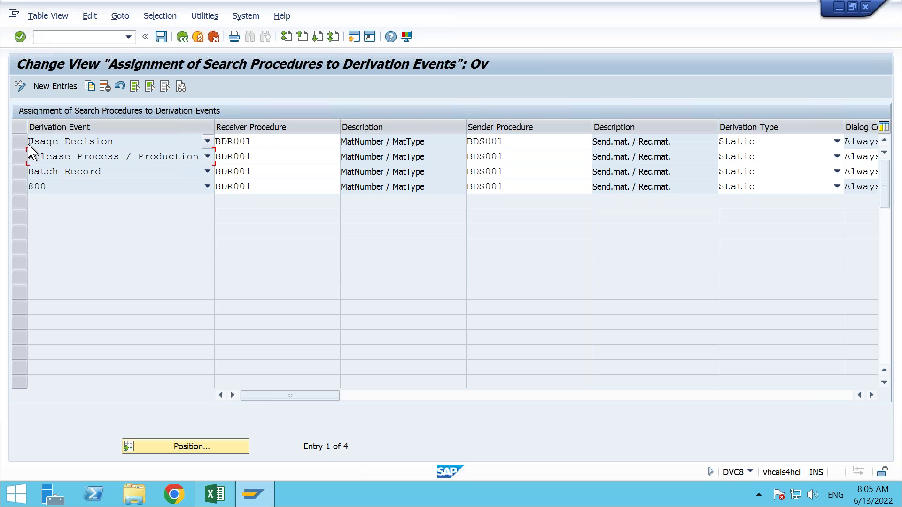
{"action": "left_click", "coordinate": [19, 157]}
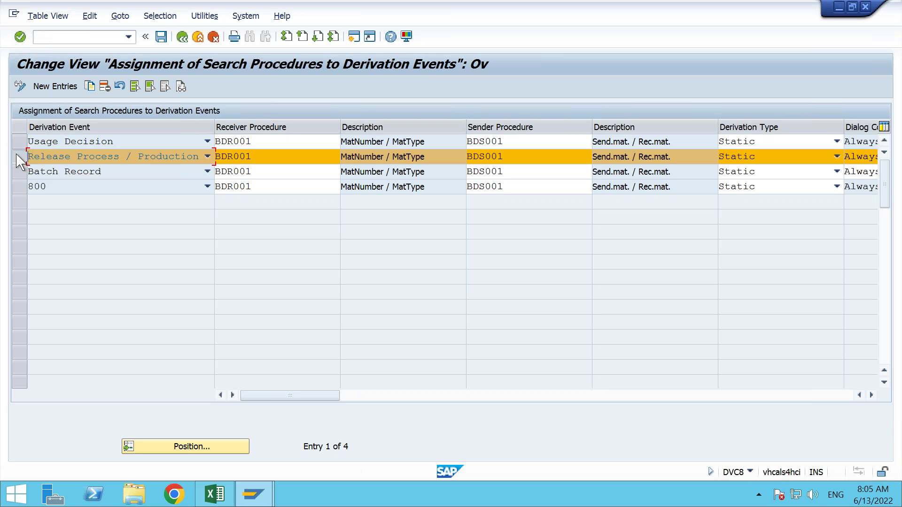
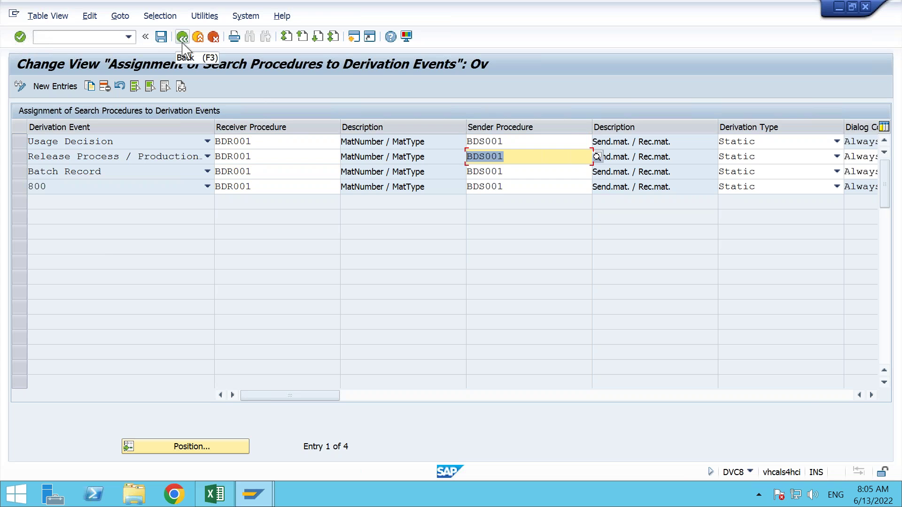
{"action": "left_click", "coordinate": [182, 38]}
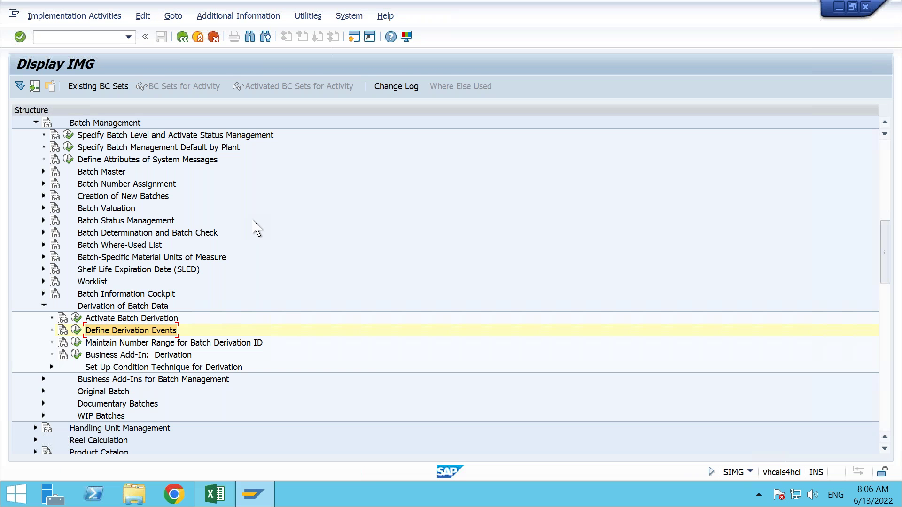
Step: Display the intervals under Maintain Number Range for Batch Derivation ID and examine the start and end numbers of range 01
{"action": "scroll", "coordinate": [271, 255], "scroll_direction": "down", "scroll_amount": 1}
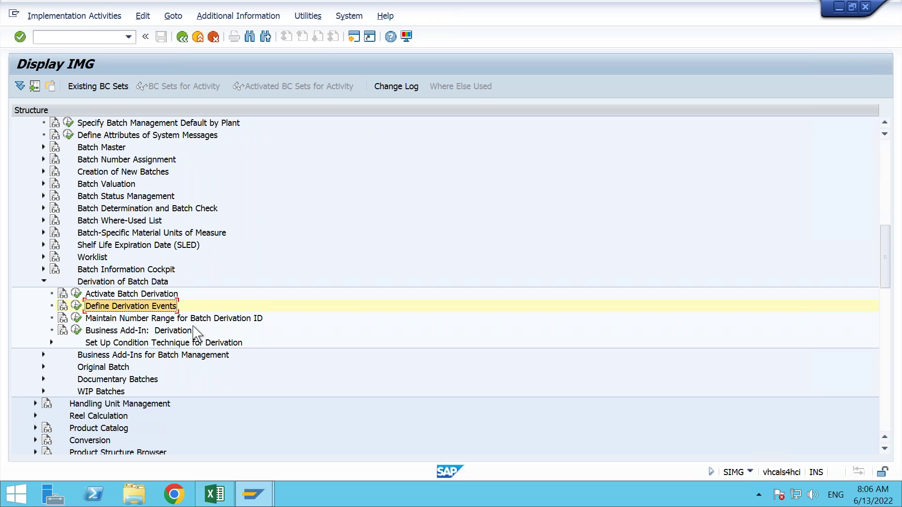
{"action": "left_click", "coordinate": [77, 320]}
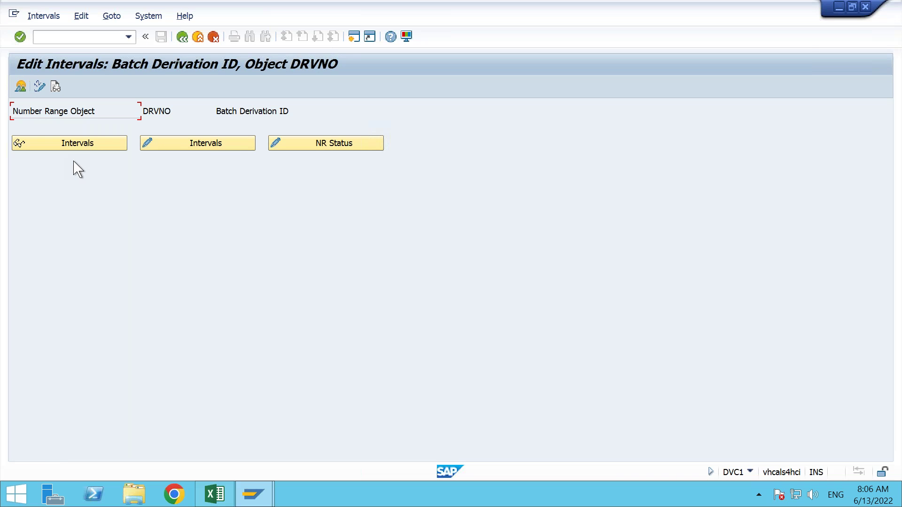
{"action": "left_click", "coordinate": [70, 148]}
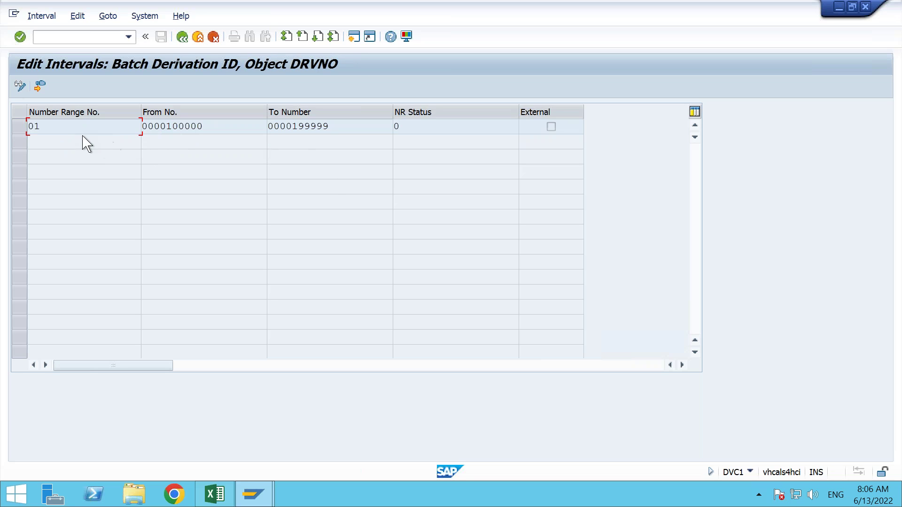
{"action": "left_click_drag", "start_coordinate": [52, 125], "coordinate": [13, 125]}
{"action": "left_click_drag", "start_coordinate": [203, 126], "coordinate": [129, 123]}
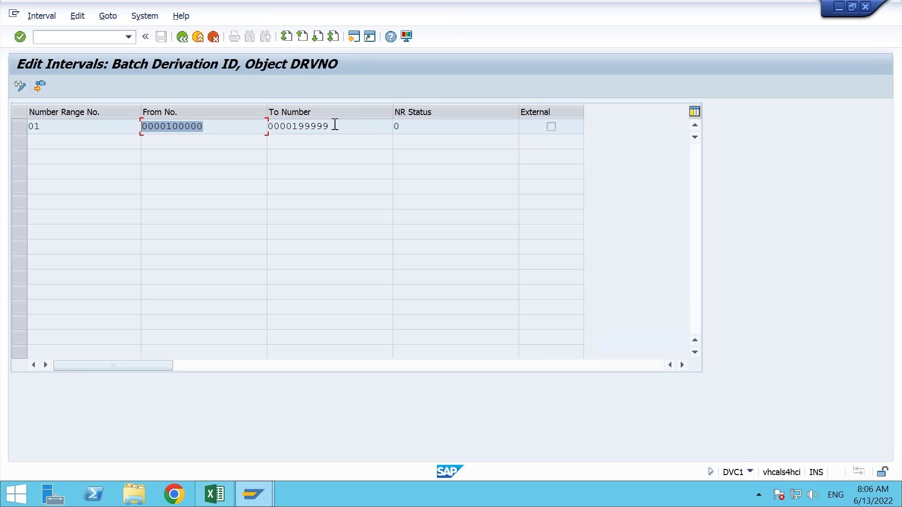
{"action": "left_click_drag", "start_coordinate": [332, 126], "coordinate": [291, 125]}
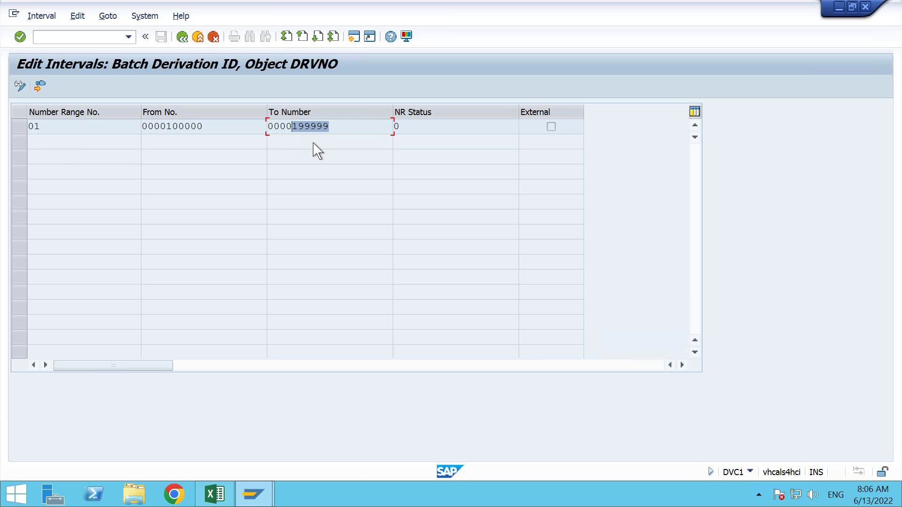
{"action": "double_click", "coordinate": [296, 125]}
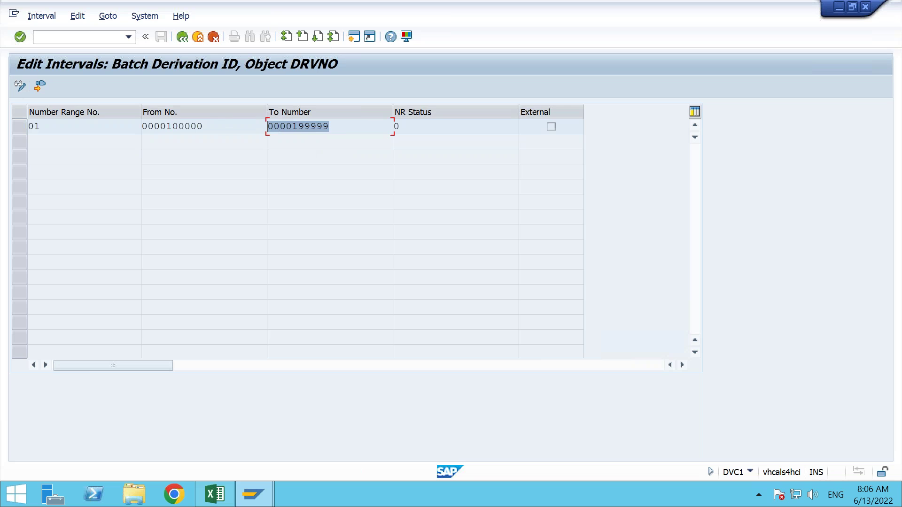
Step: Leave the number range intervals after checking the start number, and expand Set Up Condition Technique for Derivation in the IMG
{"action": "double_click", "coordinate": [216, 125]}
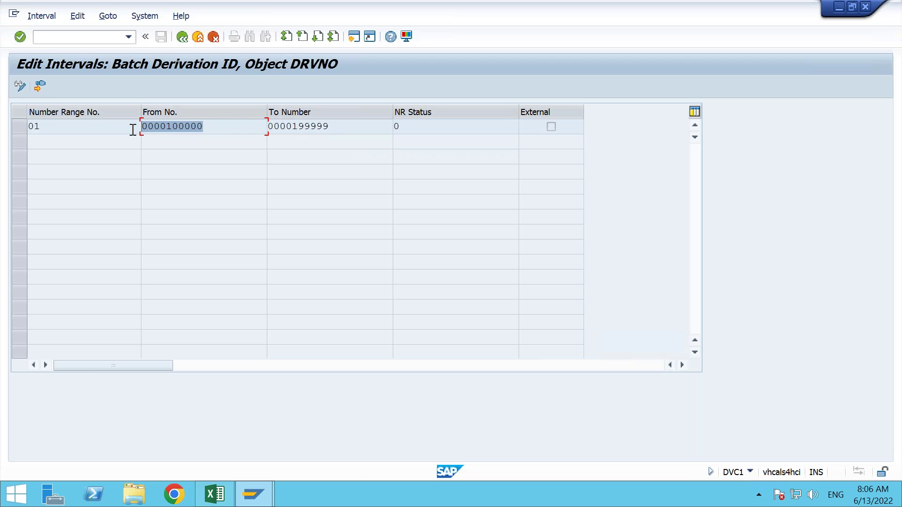
{"action": "left_click", "coordinate": [182, 38]}
{"action": "left_click", "coordinate": [183, 38]}
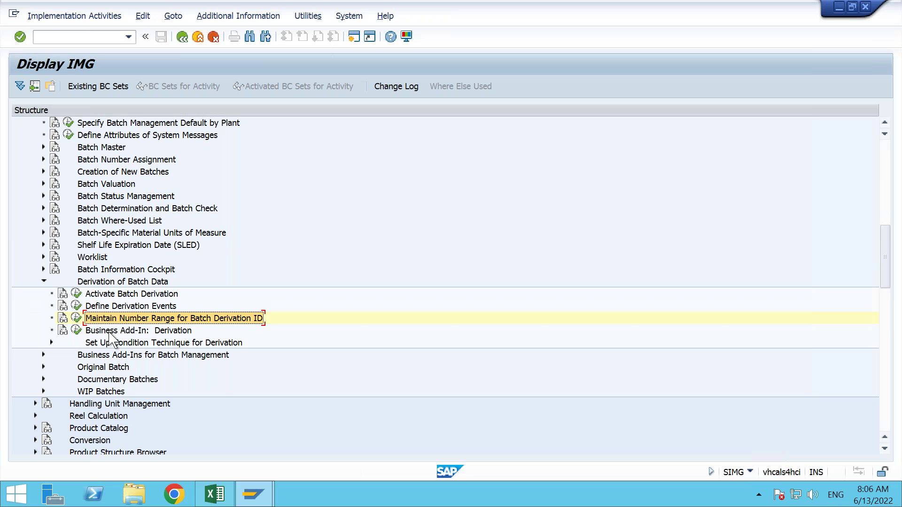
{"action": "left_click", "coordinate": [52, 342]}
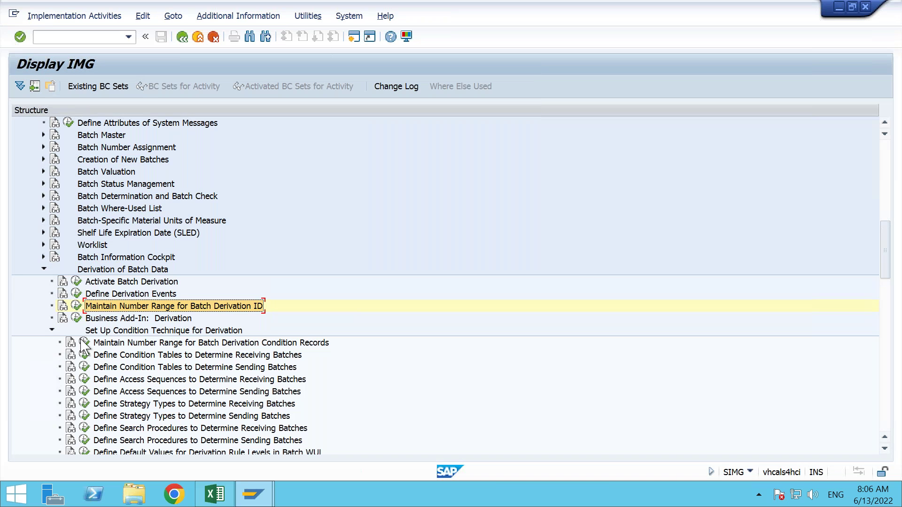
{"action": "scroll", "coordinate": [207, 354], "scroll_direction": "down", "scroll_amount": 3}
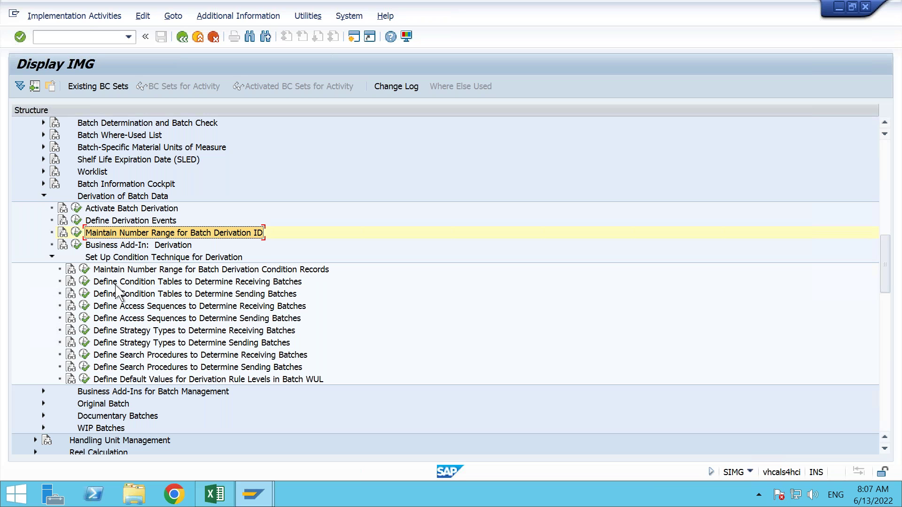
Step: Display condition table 001, Material Number, under Define Condition Tables to Determine Receiving Batches
{"action": "left_click", "coordinate": [84, 281]}
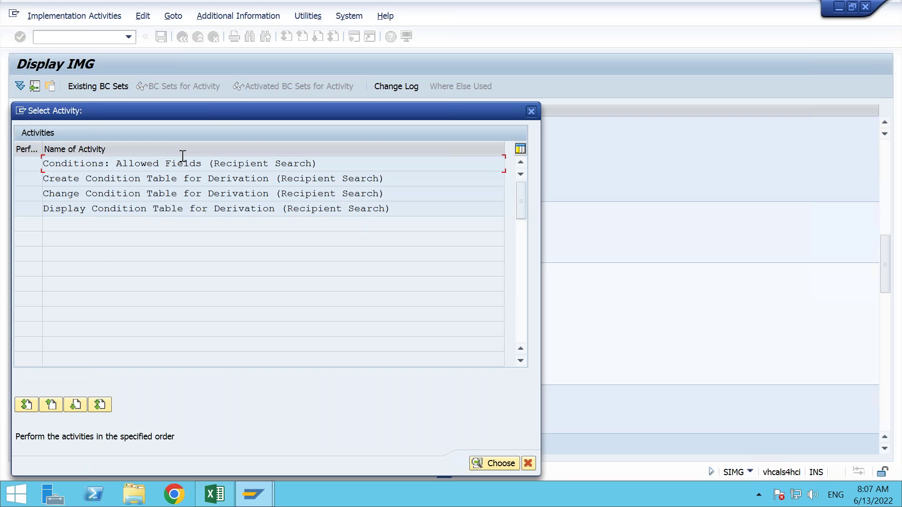
{"action": "double_click", "coordinate": [98, 212]}
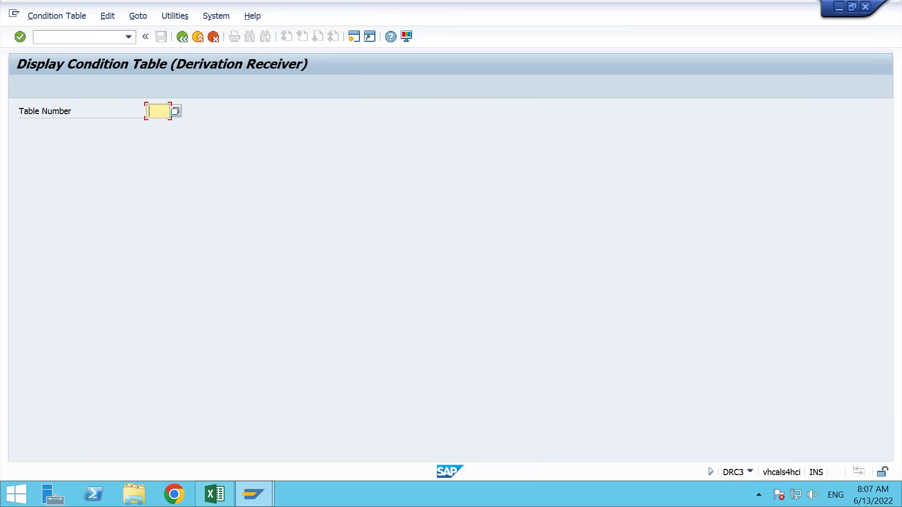
{"action": "left_click", "coordinate": [175, 111]}
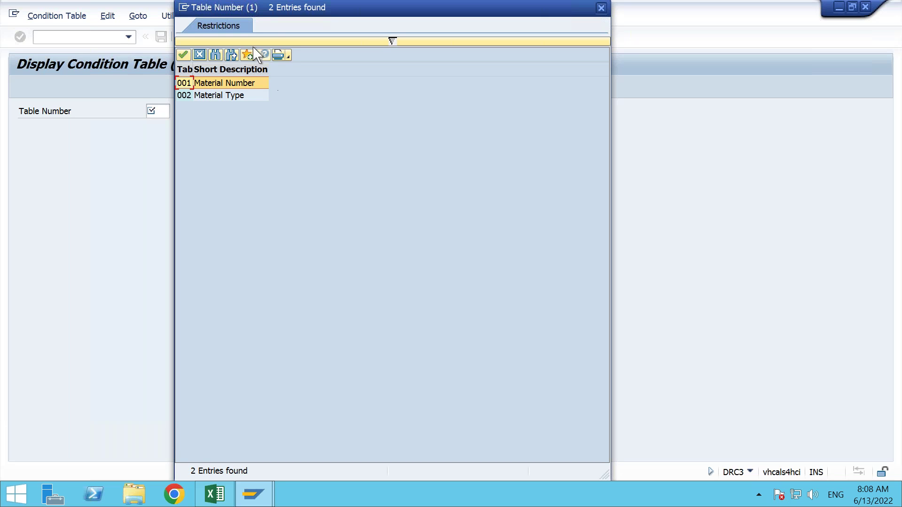
{"action": "left_click_drag", "start_coordinate": [240, 18], "coordinate": [318, 107]}
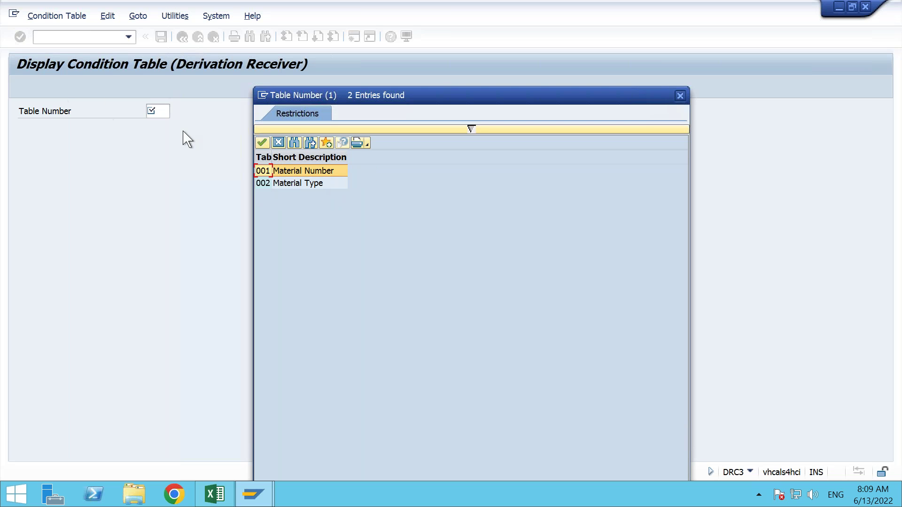
{"action": "left_click", "coordinate": [292, 172]}
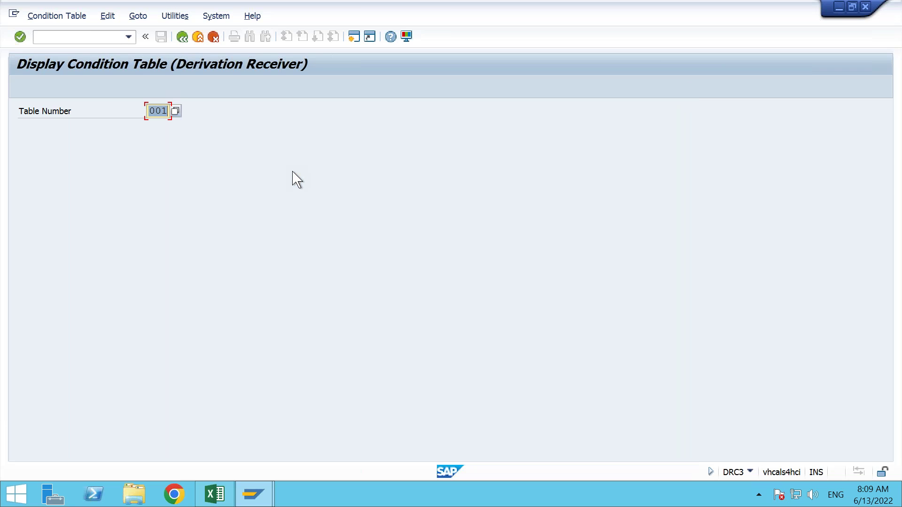
{"action": "key", "text": "Return"}
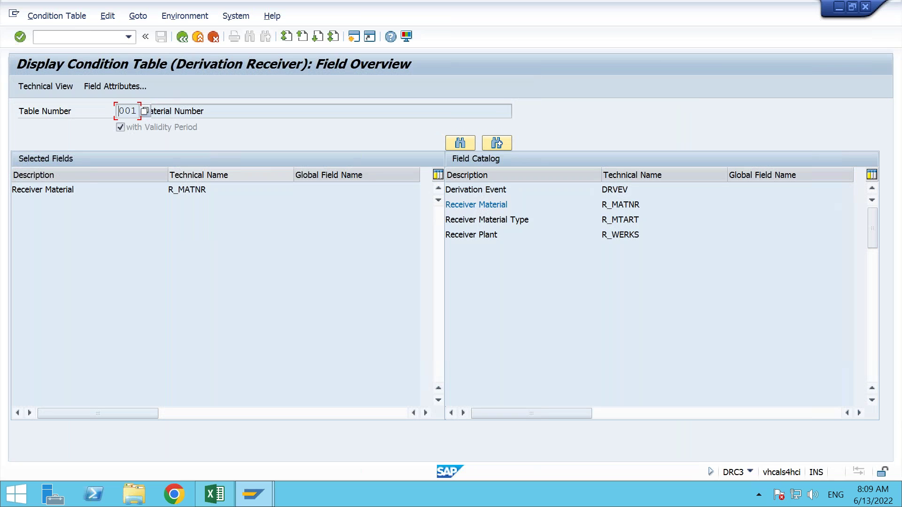
Step: Examine the receiver table's selected field, its technical name and the Receiver Material Type entry in the field catalog, and return to the IMG
{"action": "left_click_drag", "start_coordinate": [74, 189], "coordinate": [7, 192]}
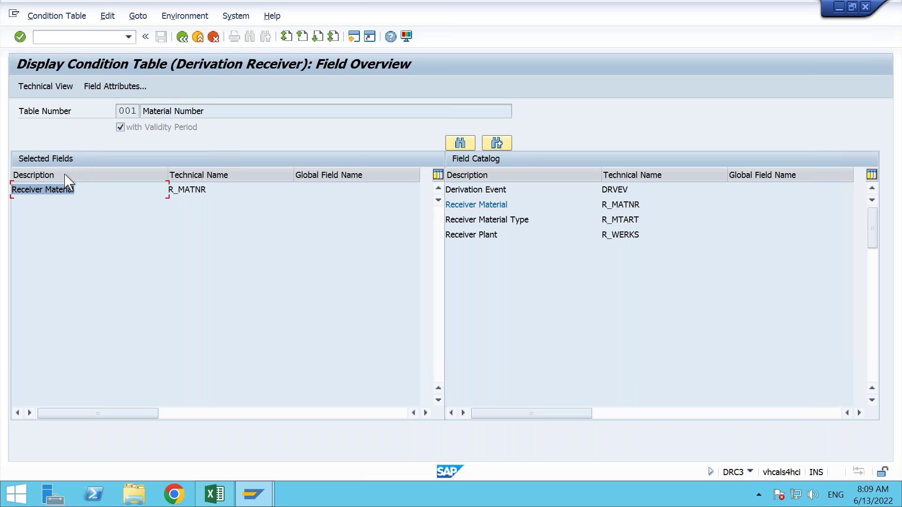
{"action": "left_click_drag", "start_coordinate": [74, 189], "coordinate": [8, 189]}
{"action": "left_click_drag", "start_coordinate": [213, 189], "coordinate": [163, 190]}
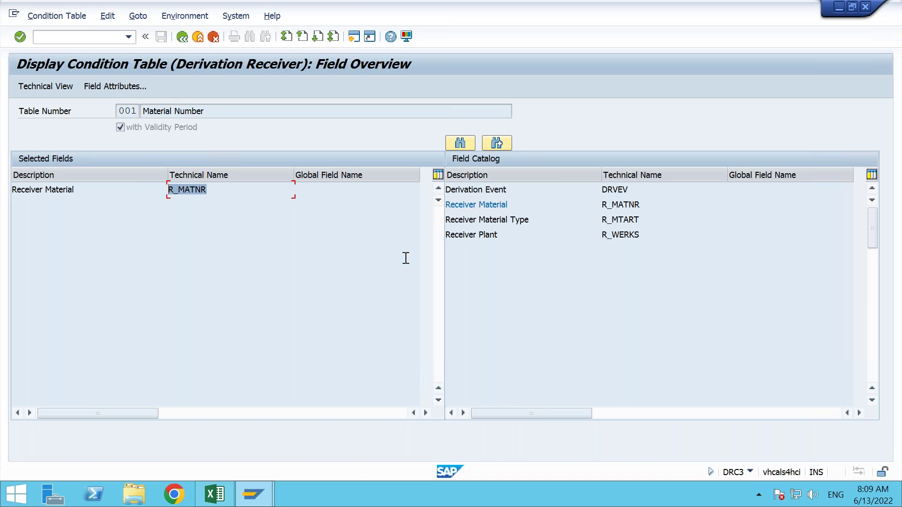
{"action": "left_click_drag", "start_coordinate": [540, 219], "coordinate": [445, 220]}
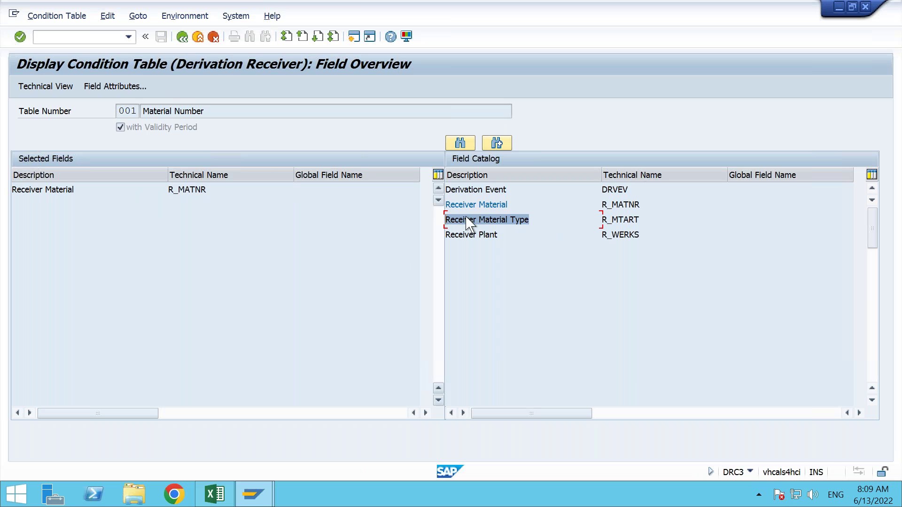
{"action": "left_click_drag", "start_coordinate": [643, 219], "coordinate": [586, 222]}
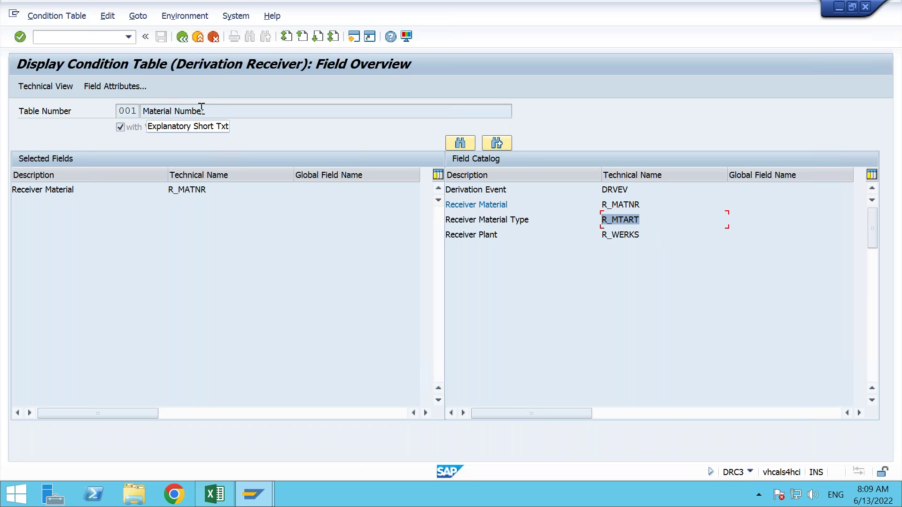
{"action": "left_click_drag", "start_coordinate": [218, 113], "coordinate": [139, 112]}
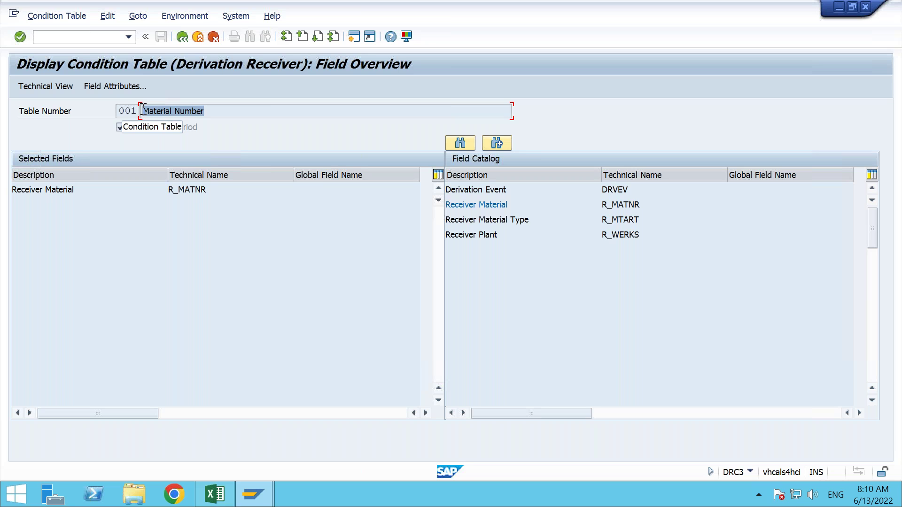
{"action": "left_click", "coordinate": [185, 39]}
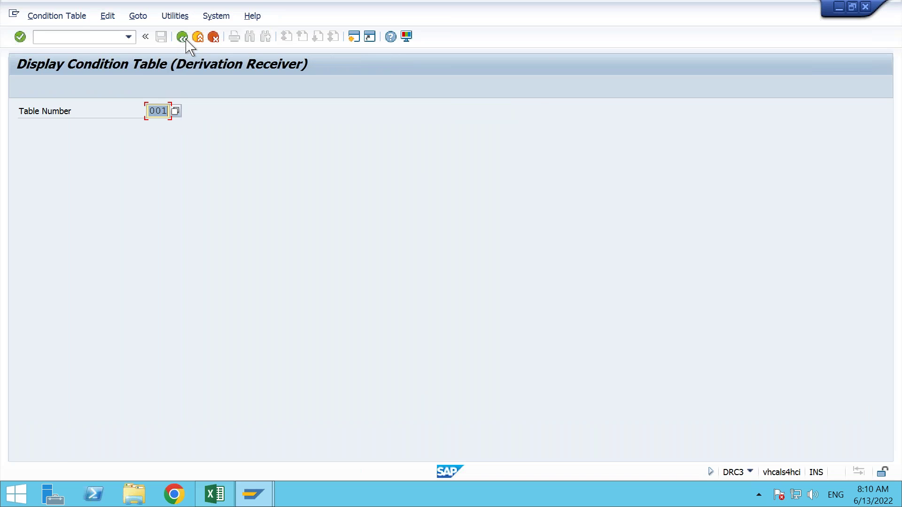
{"action": "left_click", "coordinate": [187, 39]}
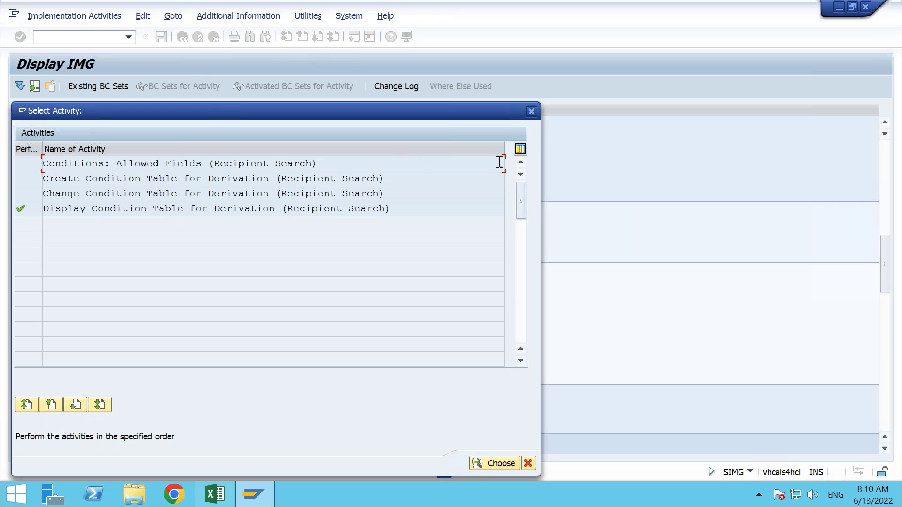
{"action": "left_click", "coordinate": [531, 112]}
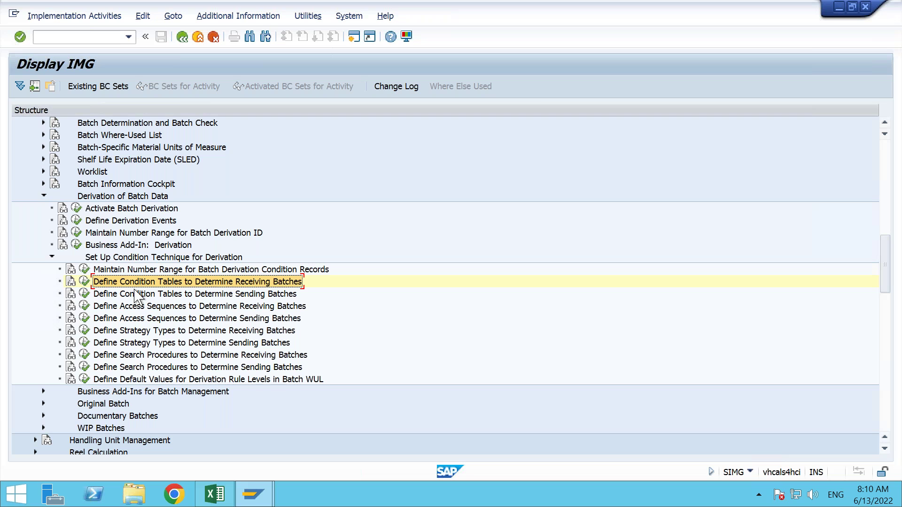
Step: Display condition table 010, Sender Material Number, under Define Condition Tables to Determine Sending Batches
{"action": "left_click", "coordinate": [84, 294]}
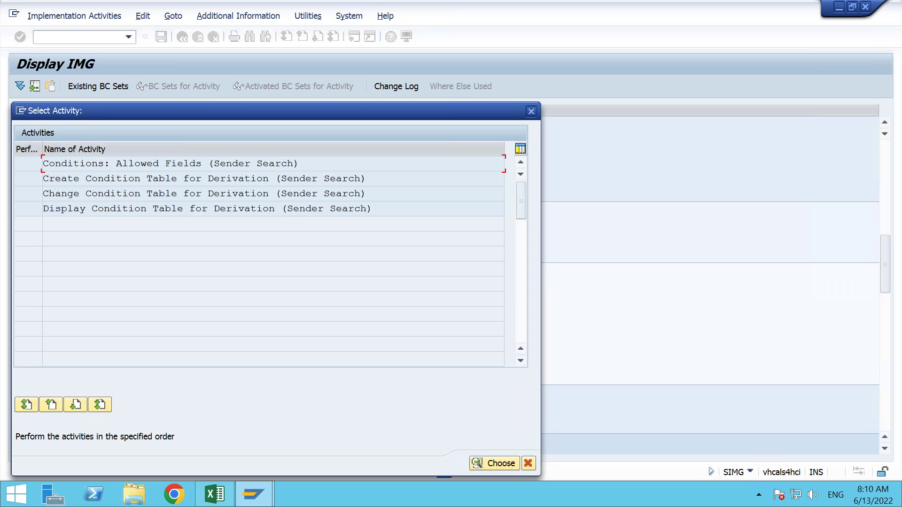
{"action": "double_click", "coordinate": [174, 209]}
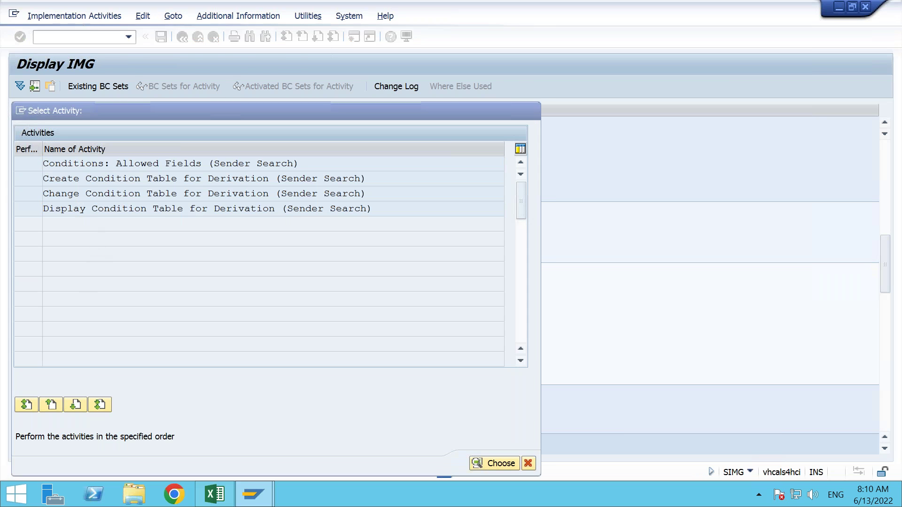
{"action": "left_click", "coordinate": [175, 111]}
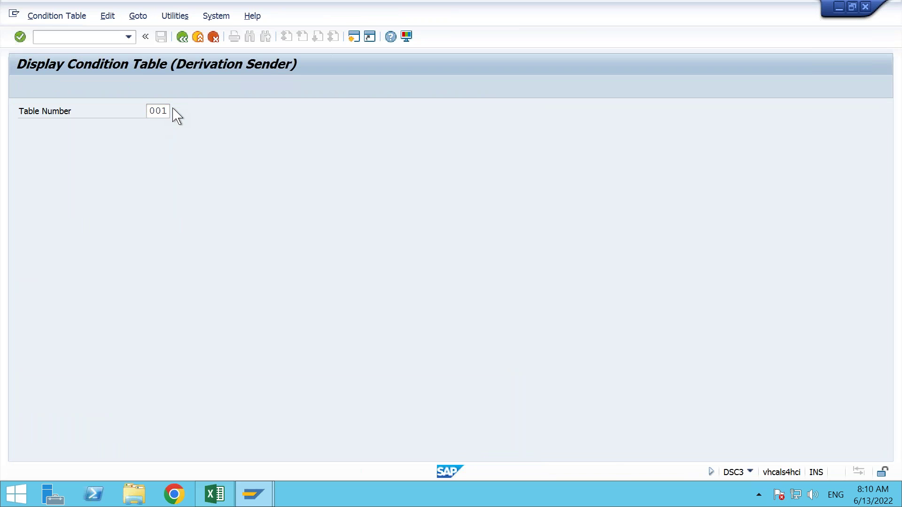
{"action": "left_click_drag", "start_coordinate": [329, 120], "coordinate": [408, 93]}
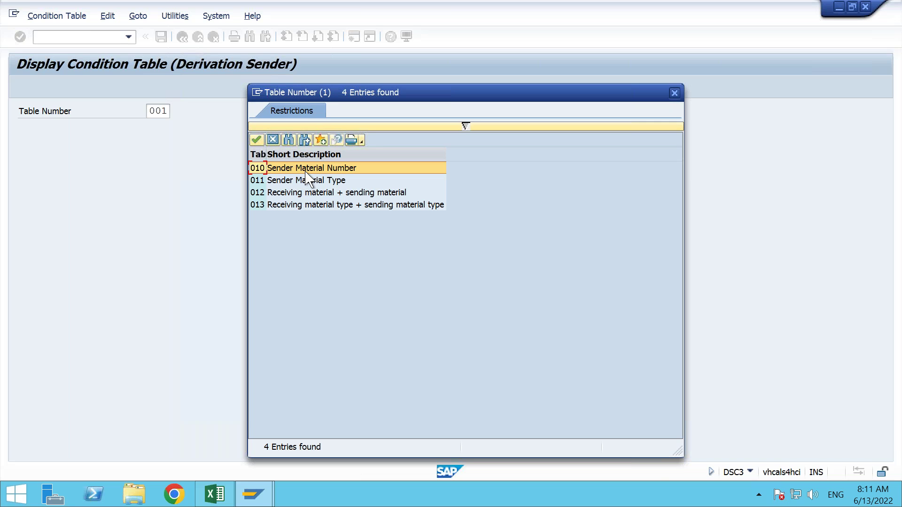
{"action": "double_click", "coordinate": [320, 168]}
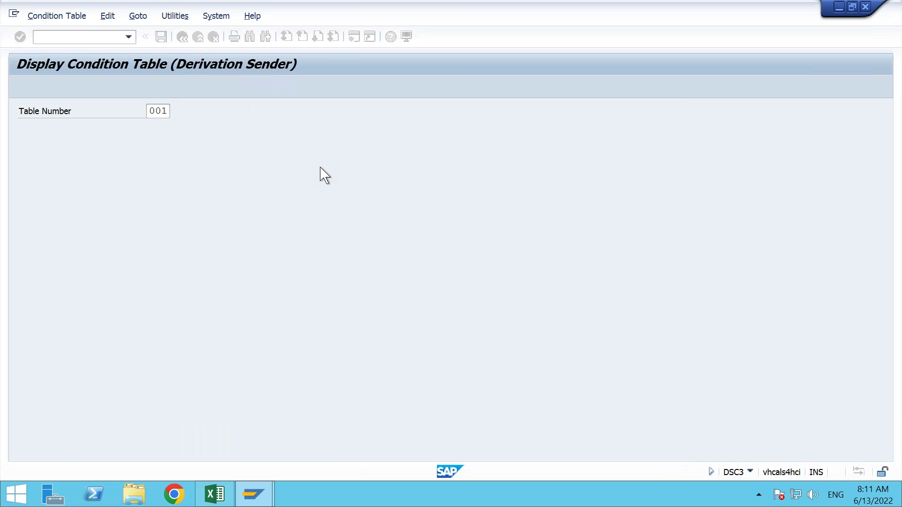
{"action": "key", "text": "Return"}
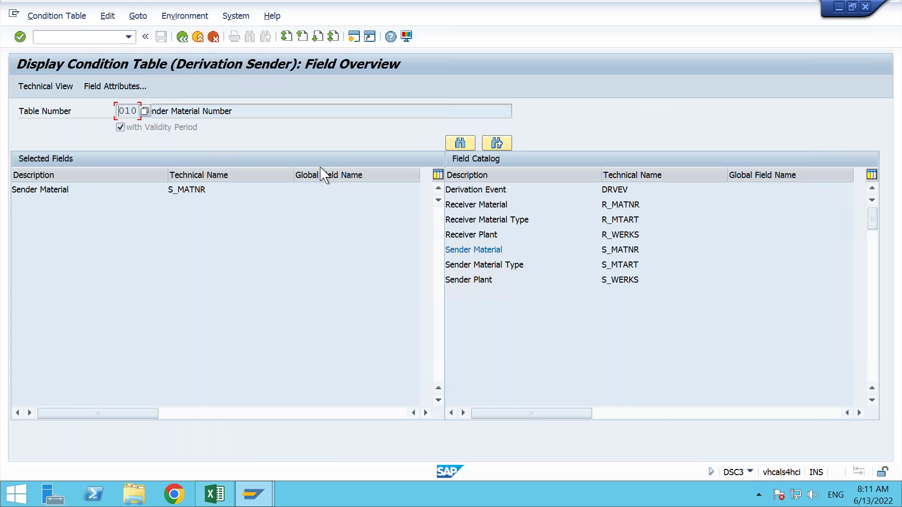
Step: Examine the sender table's selected field, technical name and table description, and return to the IMG
{"action": "left_click_drag", "start_coordinate": [84, 190], "coordinate": [9, 192]}
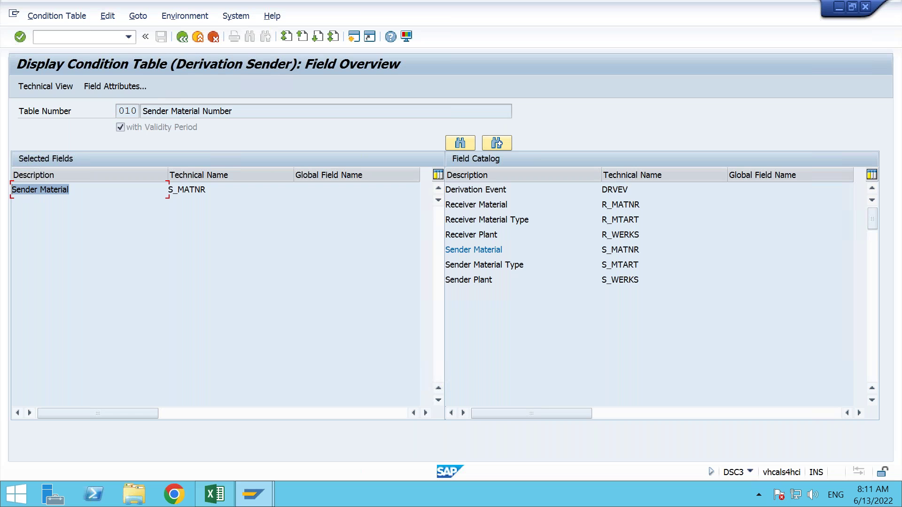
{"action": "left_click", "coordinate": [175, 195]}
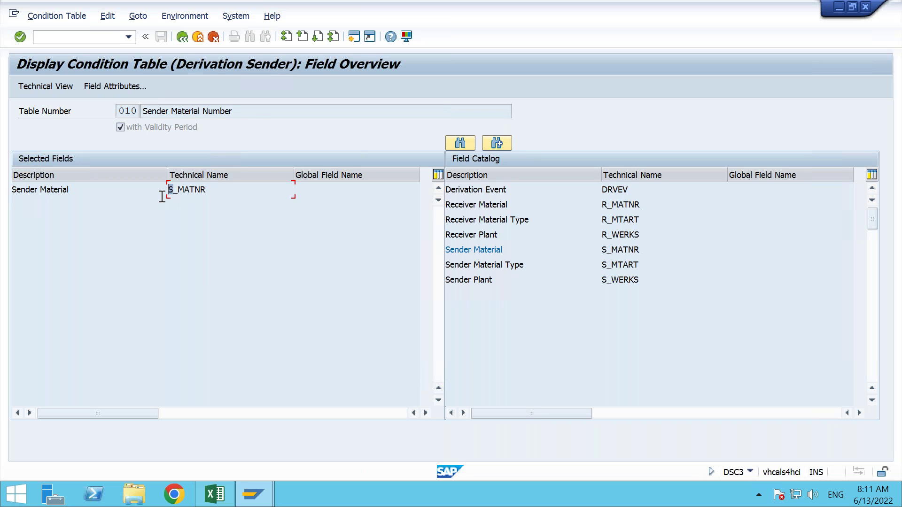
{"action": "left_click", "coordinate": [146, 112]}
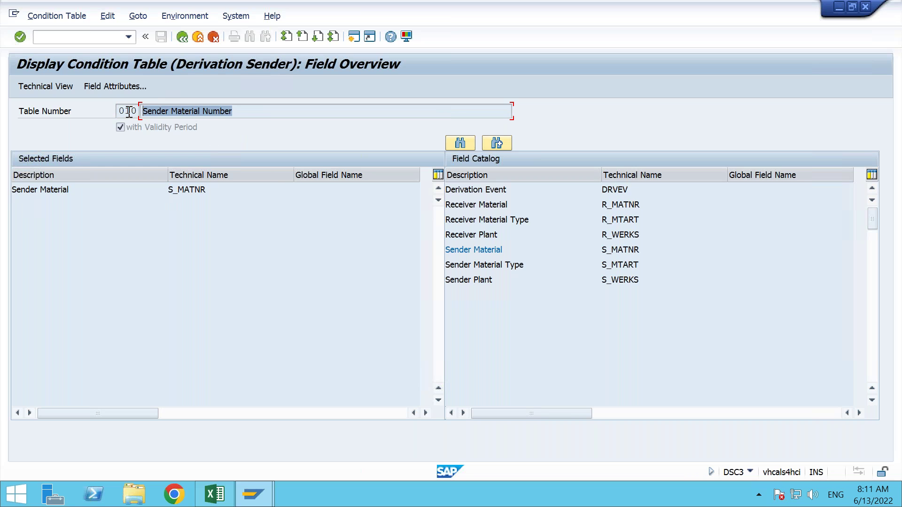
{"action": "left_click", "coordinate": [181, 37]}
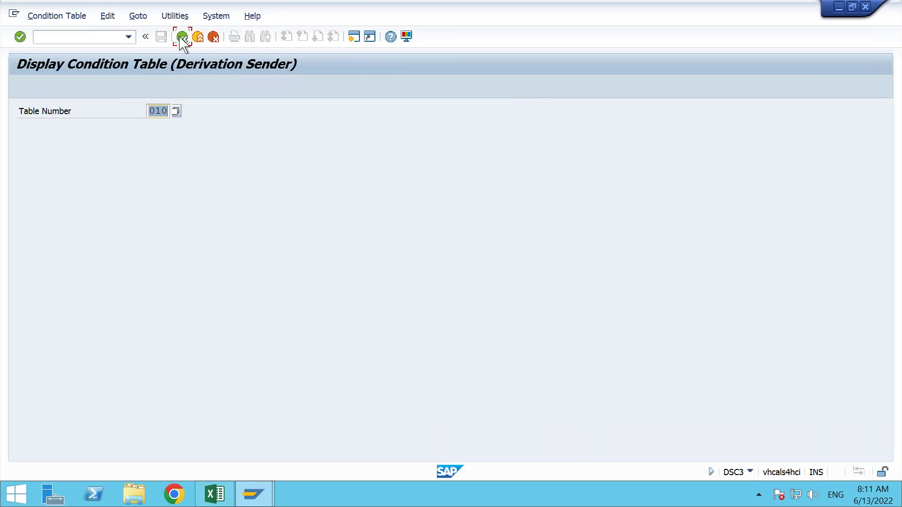
{"action": "left_click", "coordinate": [181, 38]}
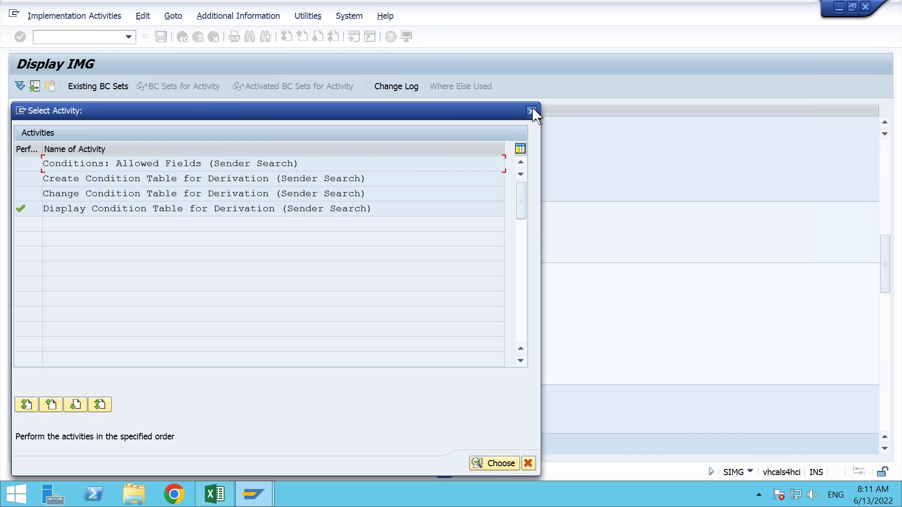
{"action": "left_click", "coordinate": [534, 111]}
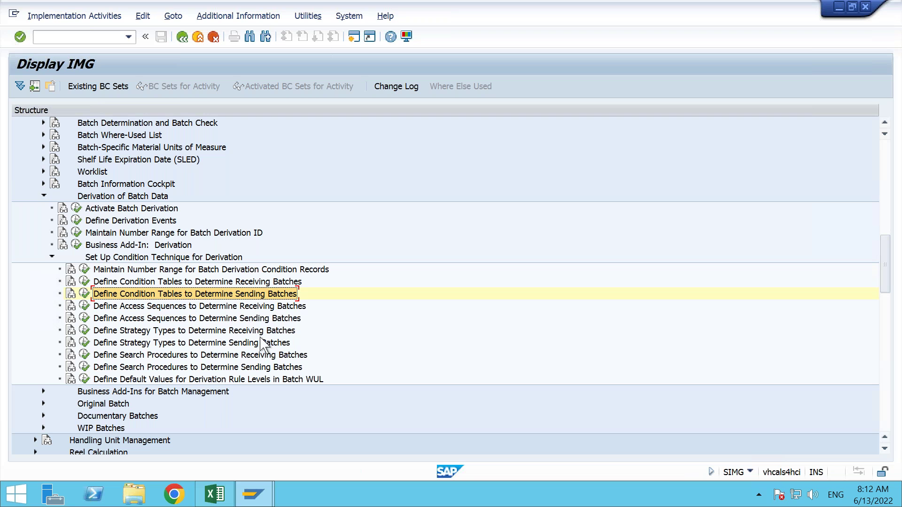
Step: Display the accesses of access sequence BDR1 under Define Access Sequences to Determine Receiving Batches
{"action": "left_click", "coordinate": [85, 306]}
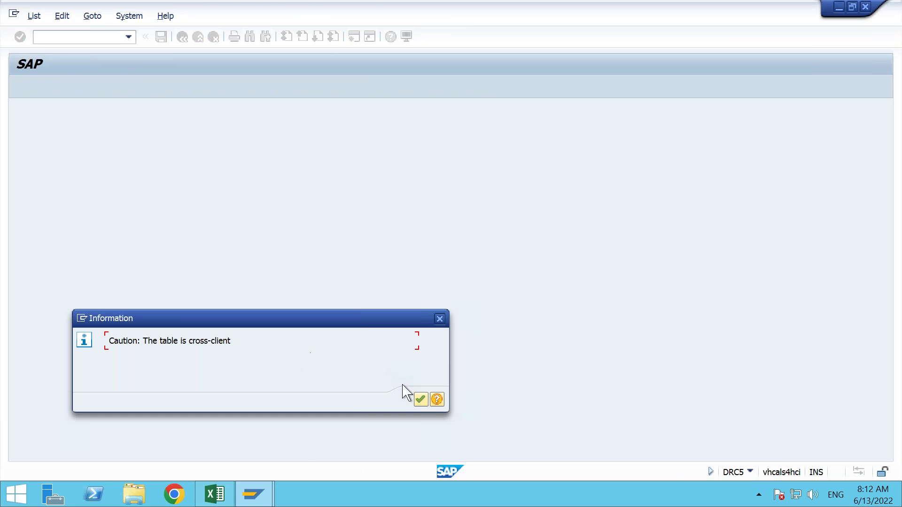
{"action": "left_click", "coordinate": [420, 399]}
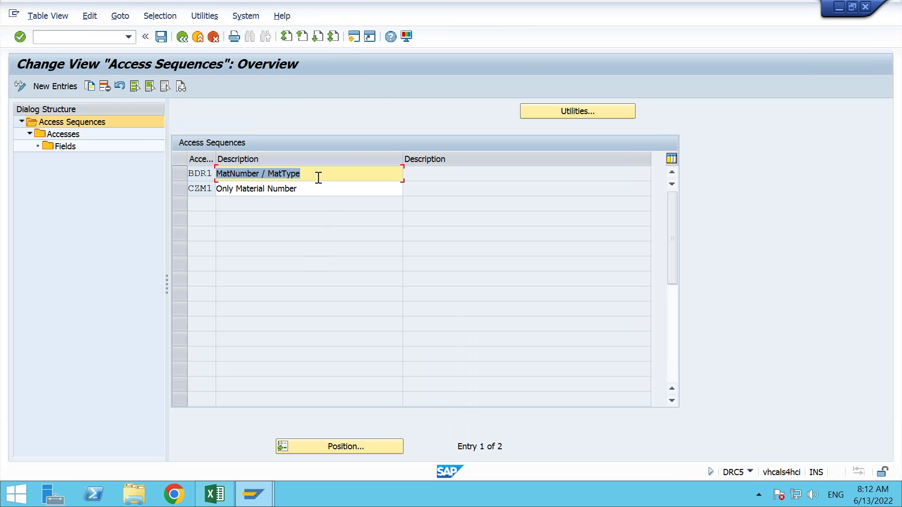
{"action": "left_click_drag", "start_coordinate": [319, 178], "coordinate": [180, 173]}
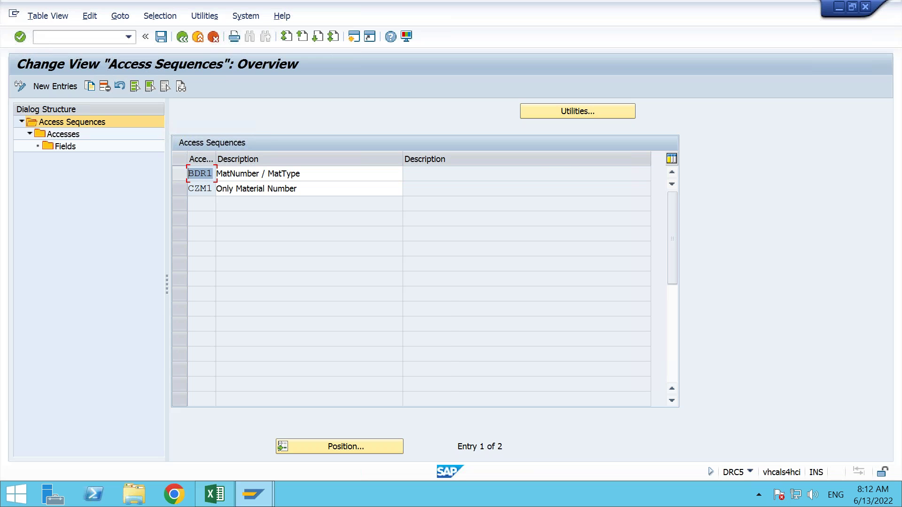
{"action": "left_click", "coordinate": [180, 173]}
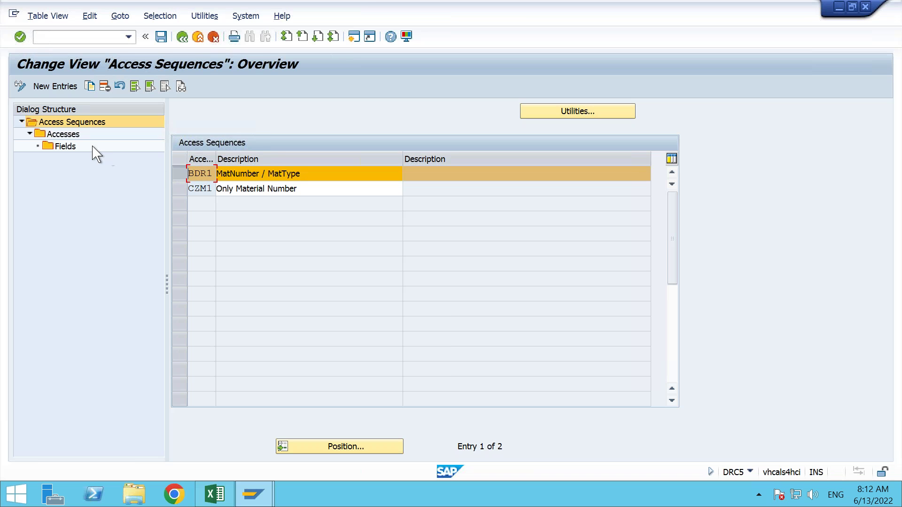
{"action": "left_click", "coordinate": [69, 135]}
{"action": "double_click", "coordinate": [70, 135]}
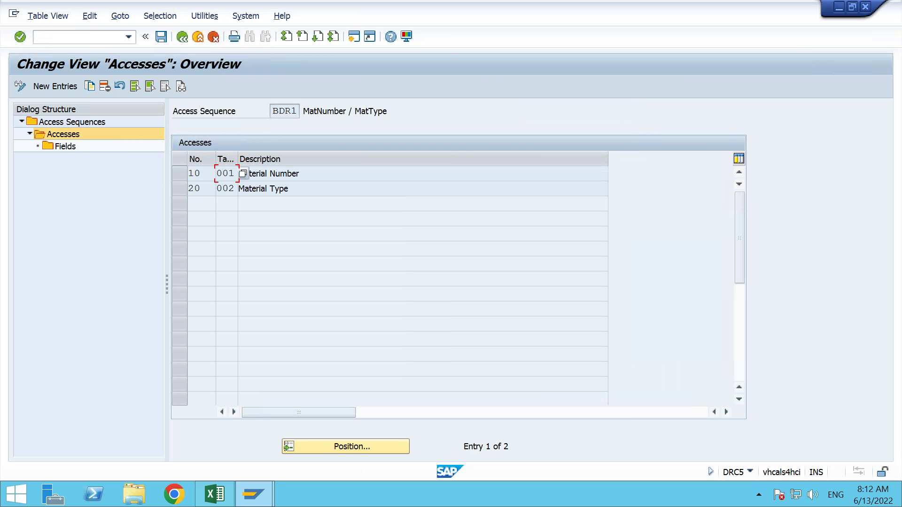
Step: Examine the numbers, tables and descriptions of access sequence BDR1's accesses 10 and 20, widening the number column, and return to the IMG
{"action": "key", "text": "shift+End"}
{"action": "key", "text": "Down"}
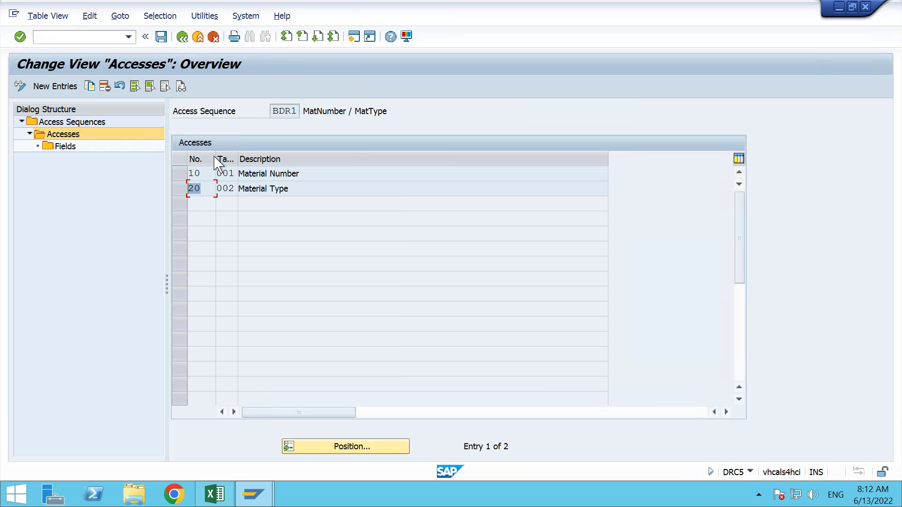
{"action": "left_click_drag", "start_coordinate": [216, 157], "coordinate": [228, 156]}
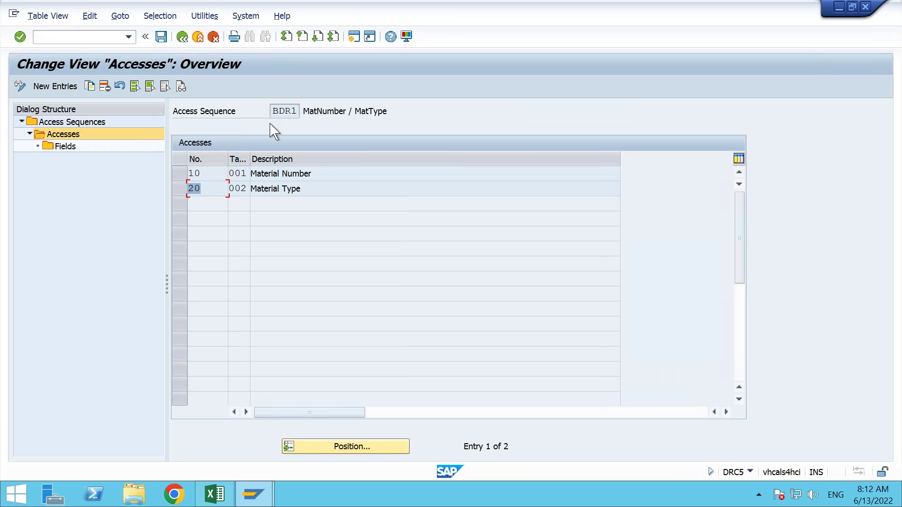
{"action": "left_click_drag", "start_coordinate": [273, 111], "coordinate": [303, 113]}
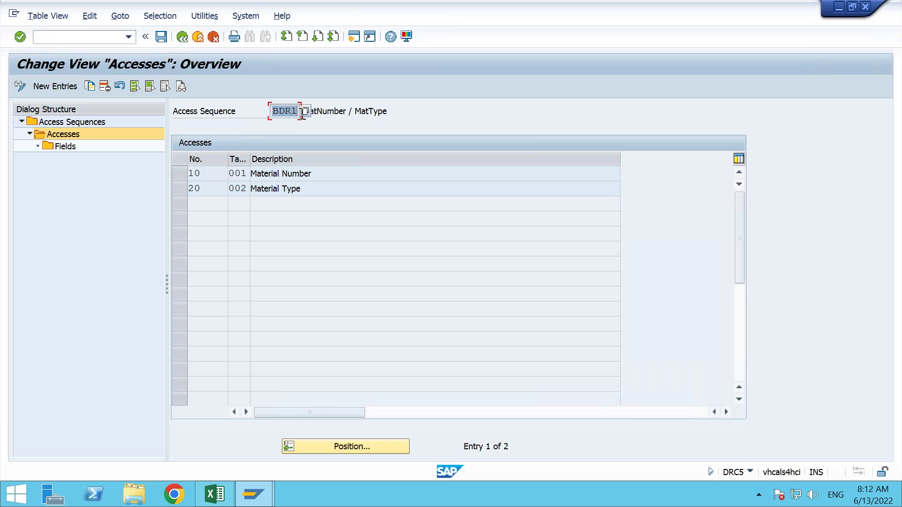
{"action": "left_click_drag", "start_coordinate": [202, 174], "coordinate": [167, 192]}
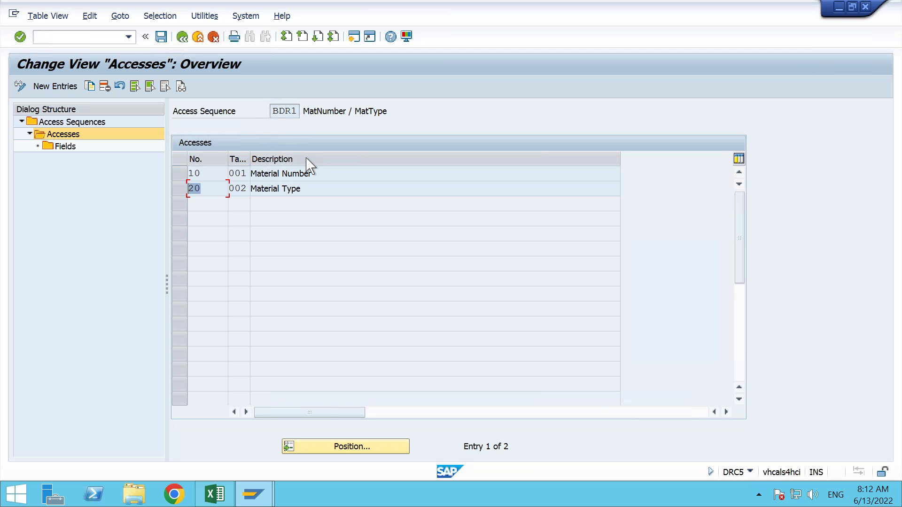
{"action": "left_click_drag", "start_coordinate": [317, 174], "coordinate": [188, 174]}
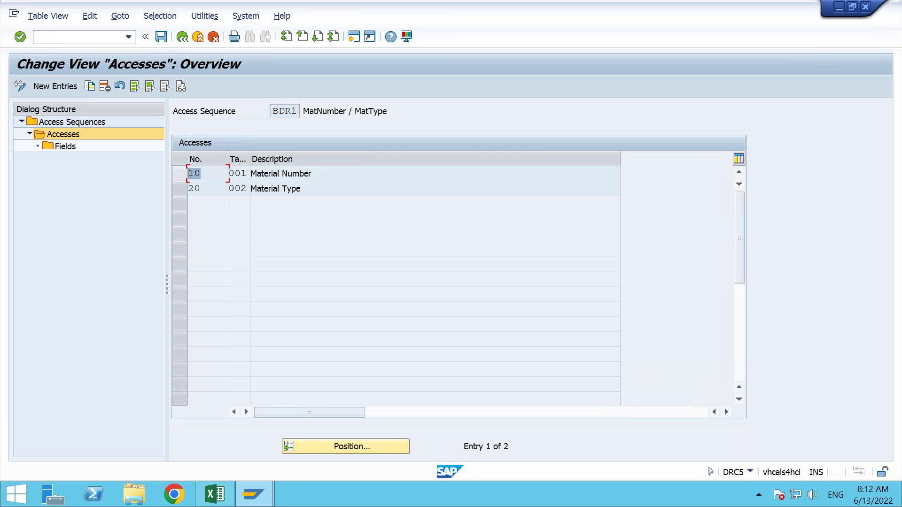
{"action": "left_click_drag", "start_coordinate": [318, 189], "coordinate": [188, 188]}
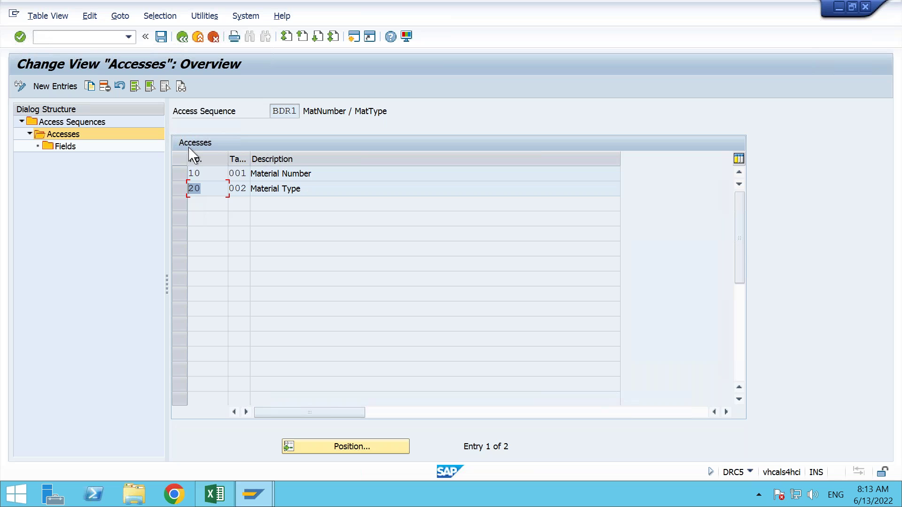
{"action": "left_click", "coordinate": [183, 38]}
{"action": "left_click", "coordinate": [183, 37]}
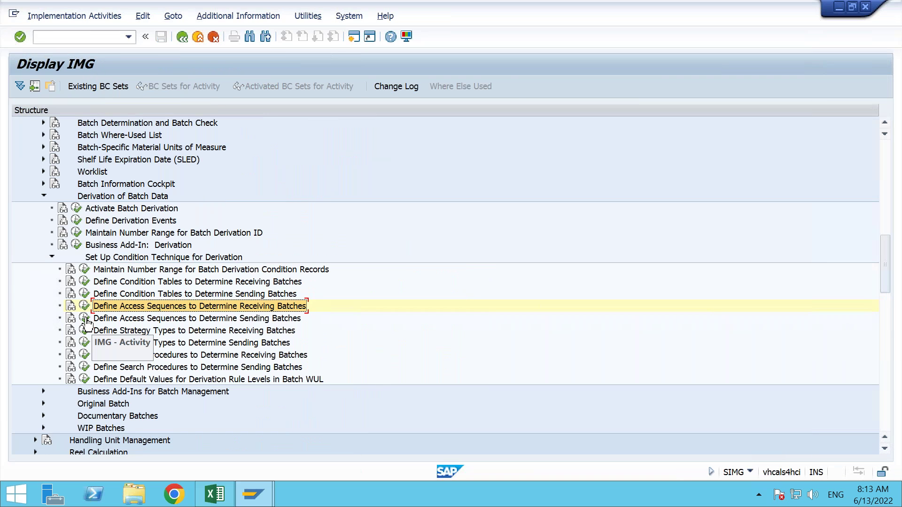
Step: Display the accesses of access sequence BDS1 under Define Access Sequences to Determine Sending Batches
{"action": "left_click", "coordinate": [84, 318]}
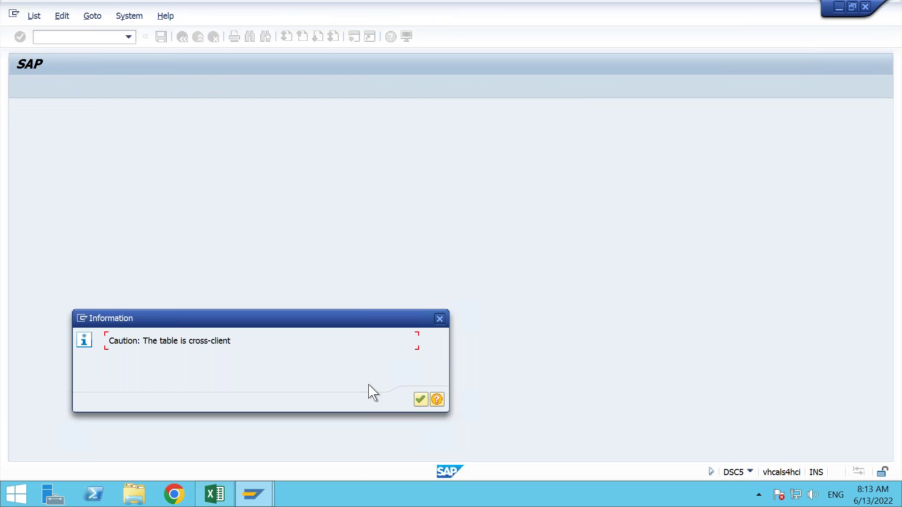
{"action": "left_click", "coordinate": [421, 400]}
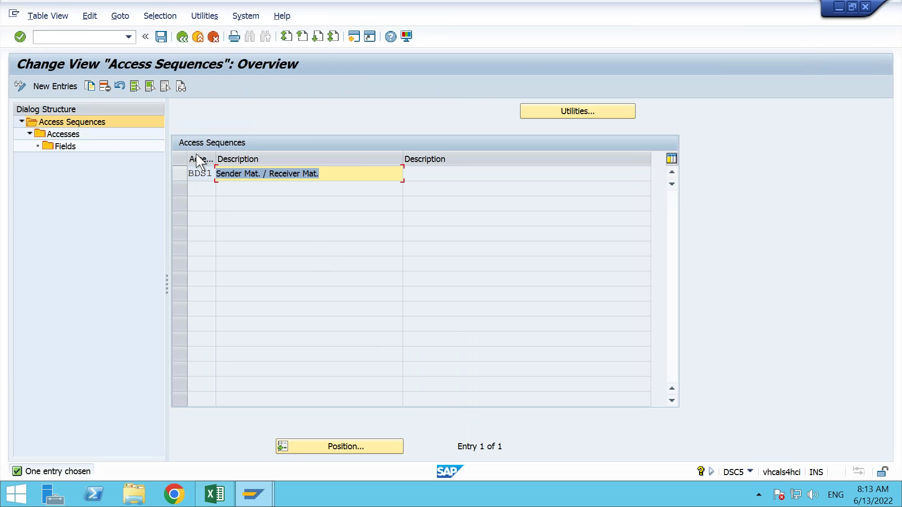
{"action": "left_click", "coordinate": [184, 174]}
{"action": "left_click", "coordinate": [180, 174]}
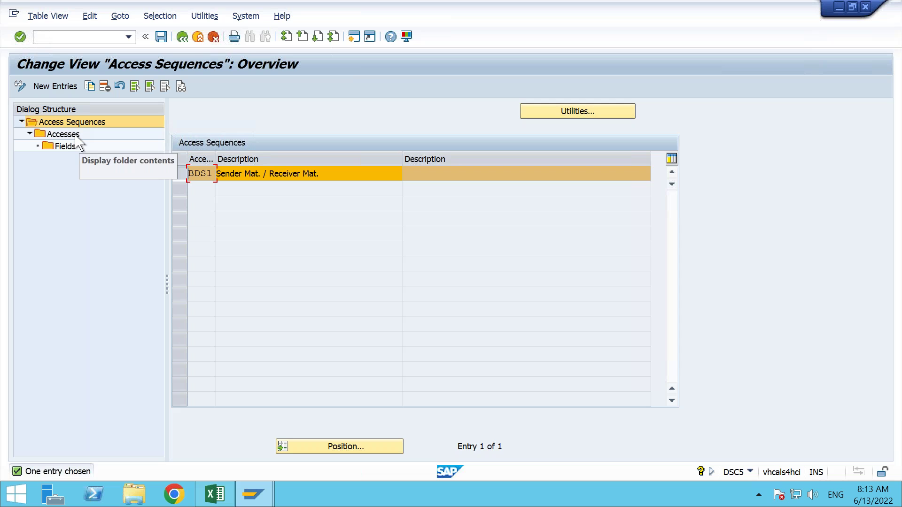
{"action": "double_click", "coordinate": [76, 135]}
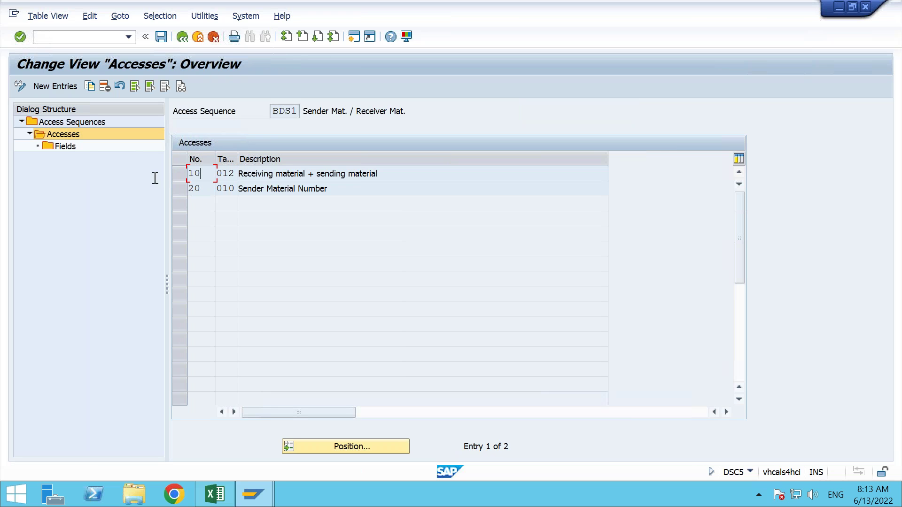
Step: Examine the table numbers and descriptions of BDS1's two accesses, widening the table column, and return to the IMG
{"action": "left_click", "coordinate": [199, 187]}
{"action": "left_click_drag", "start_coordinate": [383, 173], "coordinate": [215, 189]}
{"action": "left_click_drag", "start_coordinate": [342, 189], "coordinate": [217, 189]}
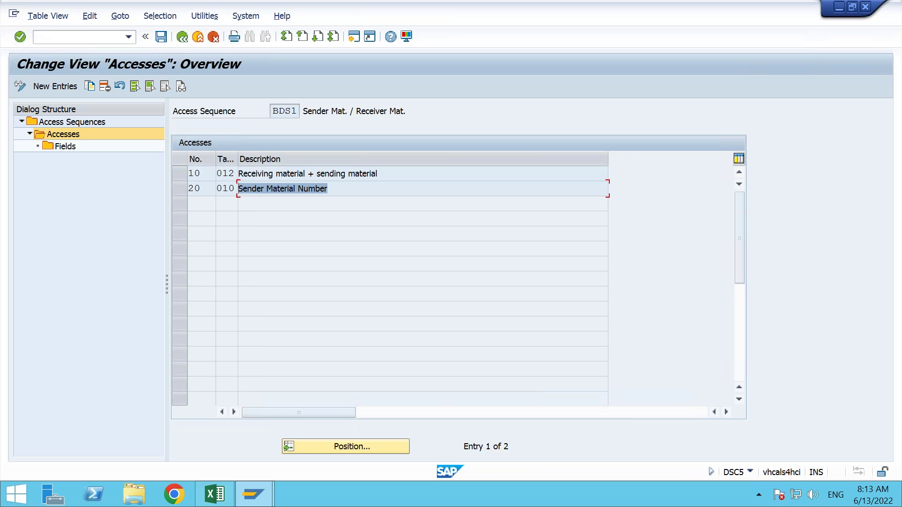
{"action": "left_click_drag", "start_coordinate": [238, 159], "coordinate": [250, 159]}
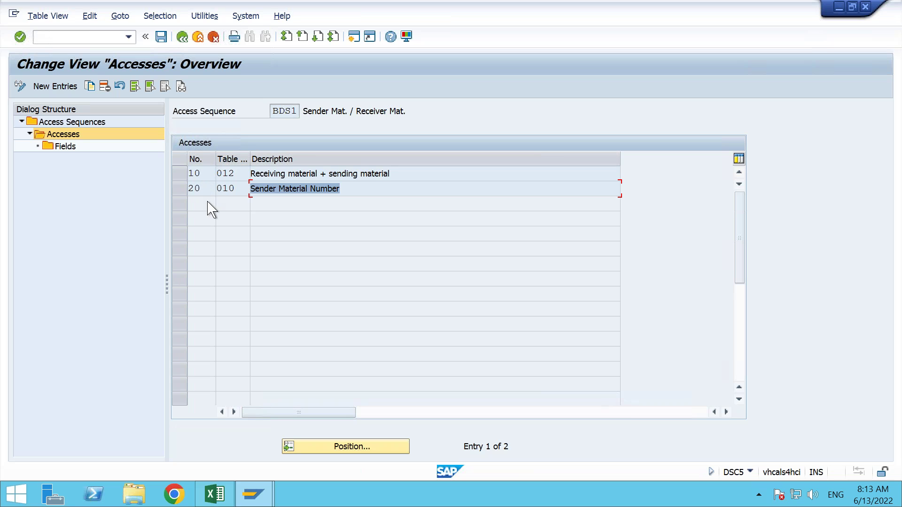
{"action": "double_click", "coordinate": [233, 189]}
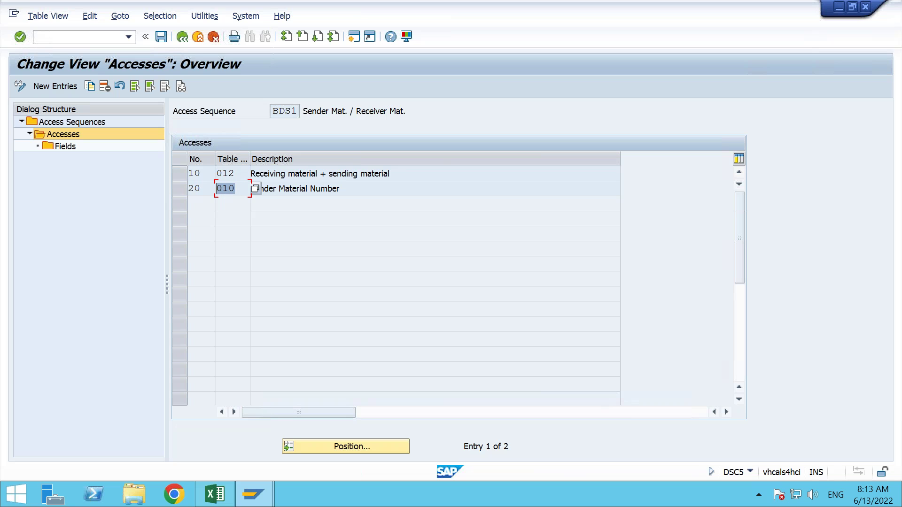
{"action": "double_click", "coordinate": [235, 173]}
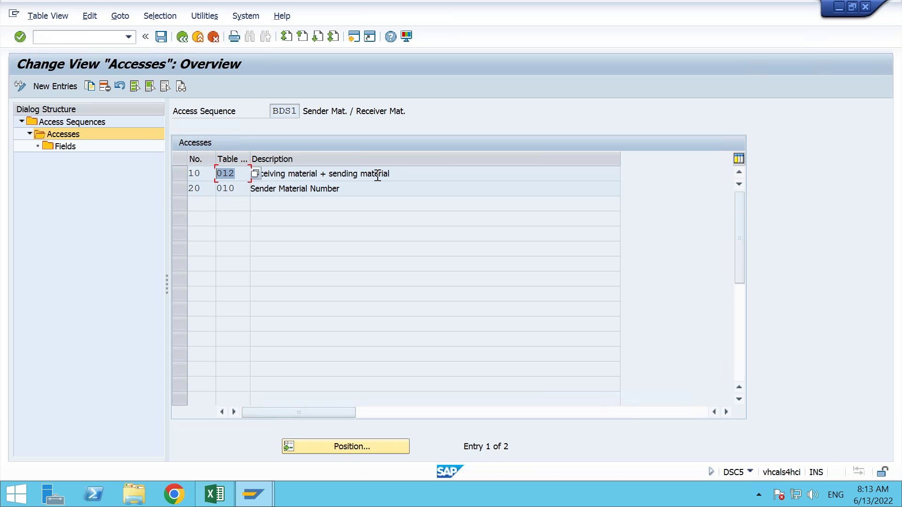
{"action": "left_click_drag", "start_coordinate": [398, 174], "coordinate": [245, 173]}
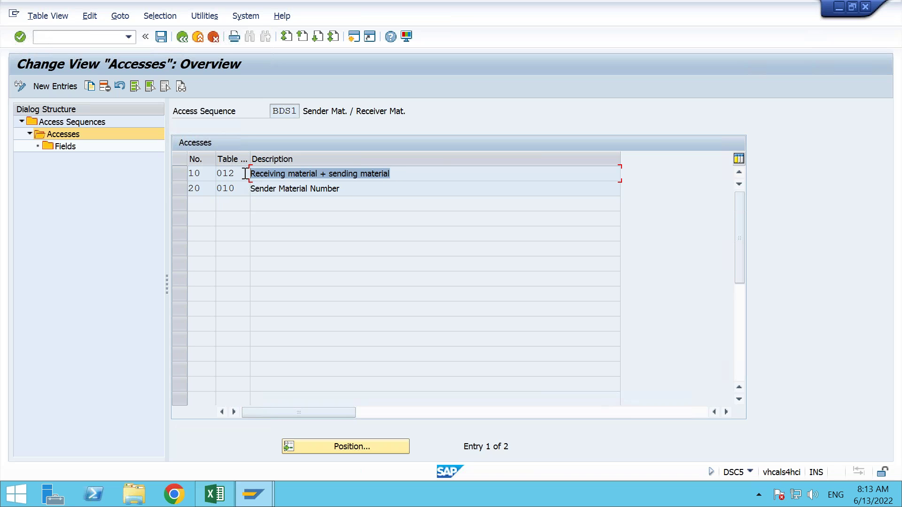
{"action": "left_click_drag", "start_coordinate": [357, 189], "coordinate": [247, 189]}
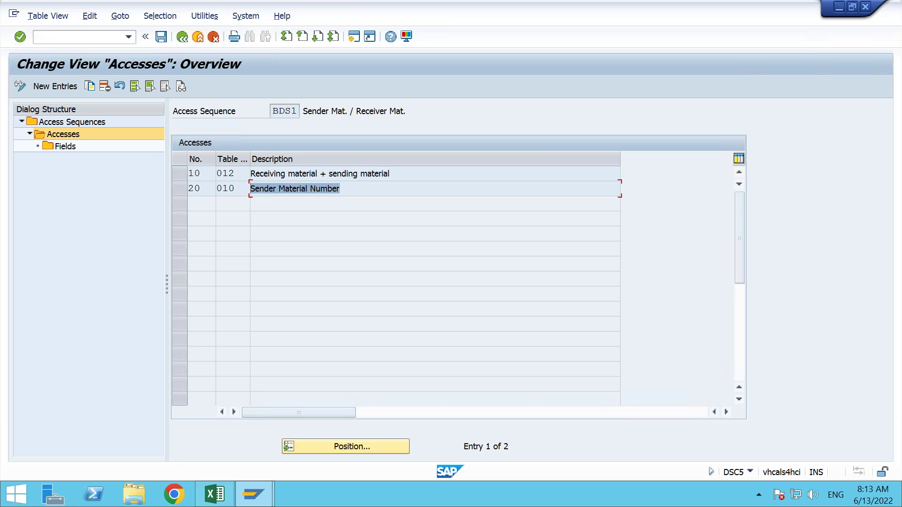
{"action": "double_click", "coordinate": [271, 110]}
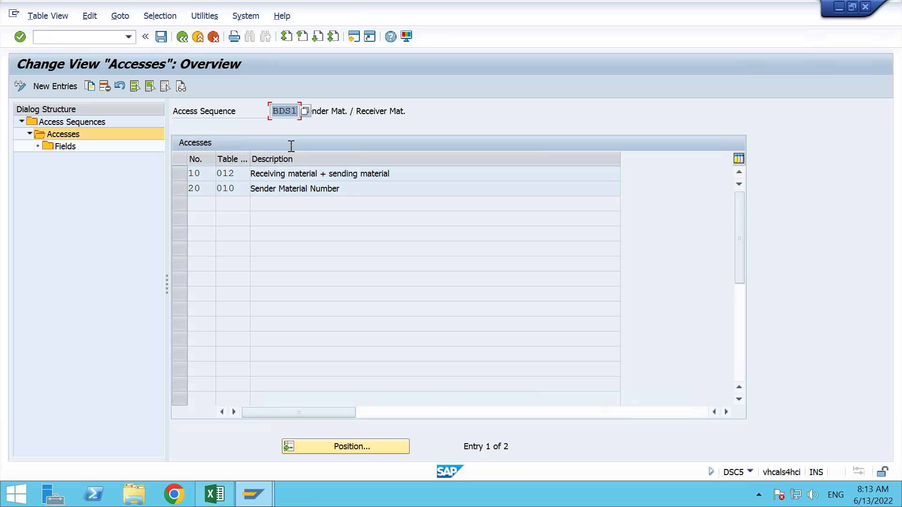
{"action": "left_click_drag", "start_coordinate": [241, 176], "coordinate": [192, 201]}
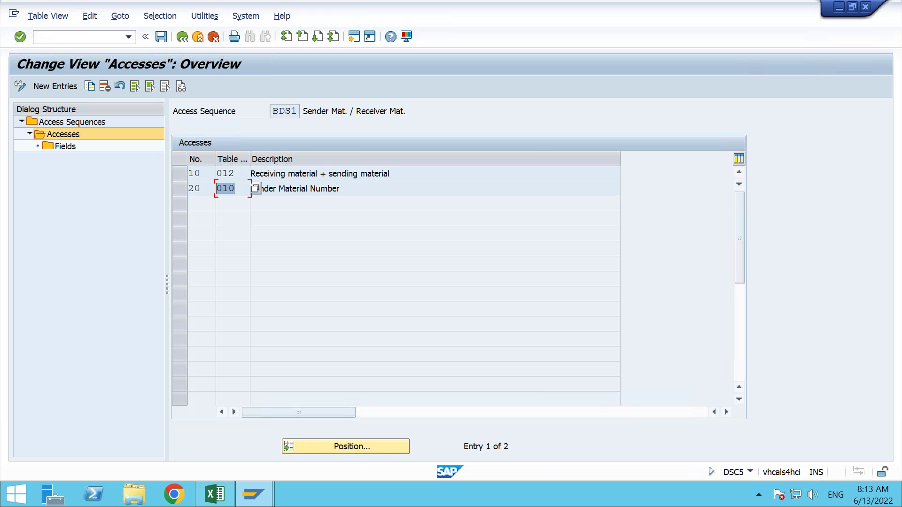
{"action": "left_click", "coordinate": [184, 38]}
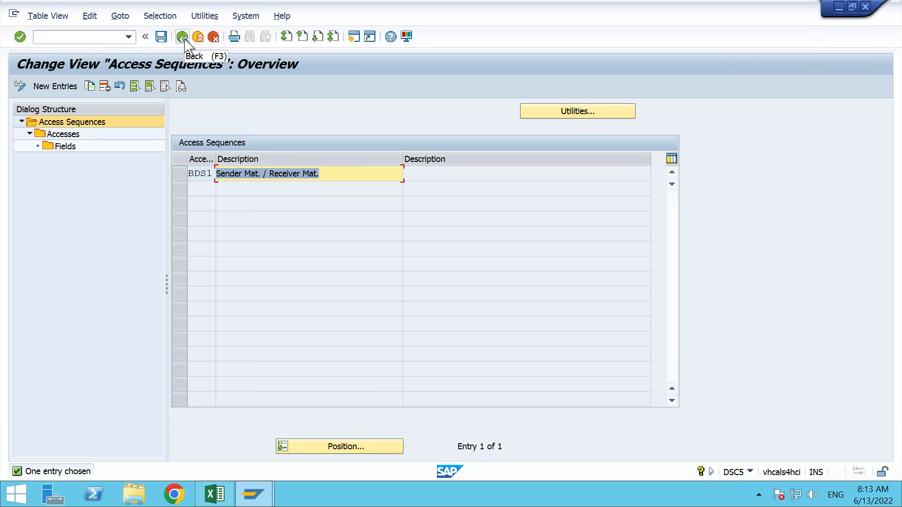
{"action": "left_click", "coordinate": [183, 38]}
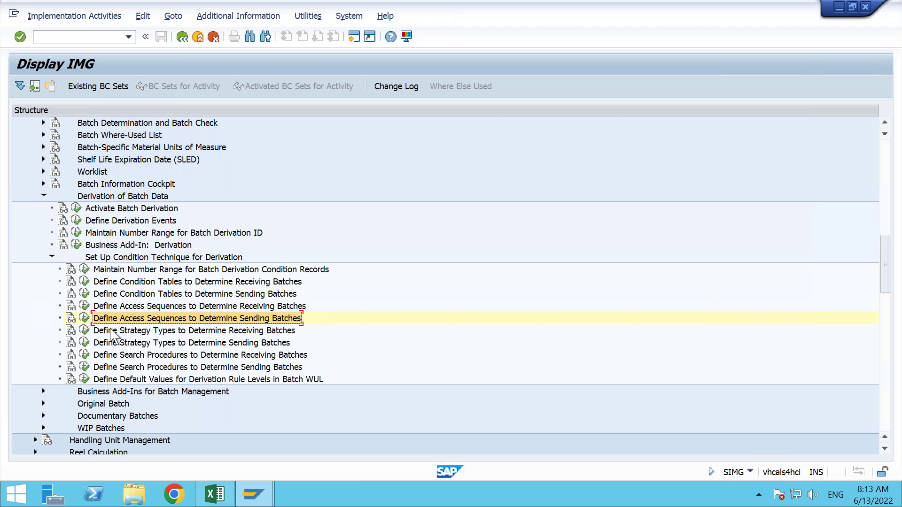
Step: Under Define Strategy Types to Determine Receiving Batches, widen the condition type and access sequence columns and examine the BDR1 entry's assigned access sequence
{"action": "left_click", "coordinate": [85, 332]}
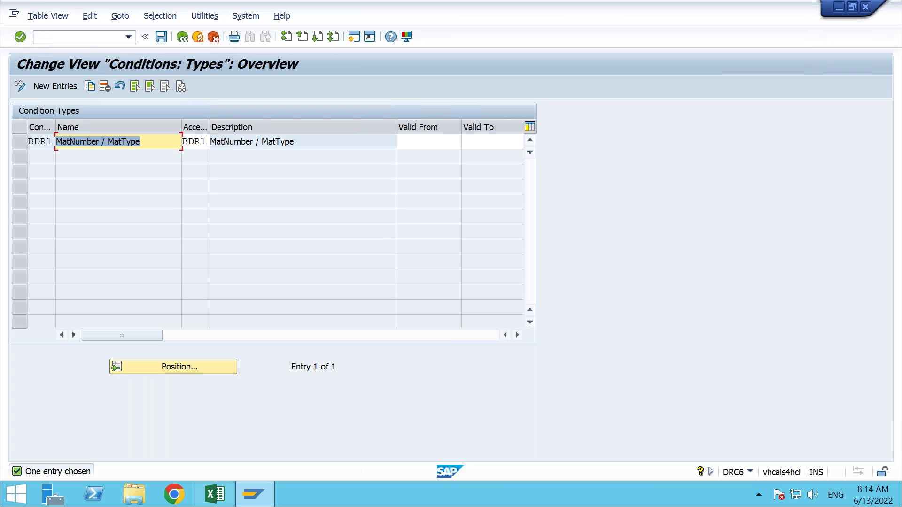
{"action": "left_click_drag", "start_coordinate": [55, 128], "coordinate": [75, 128]}
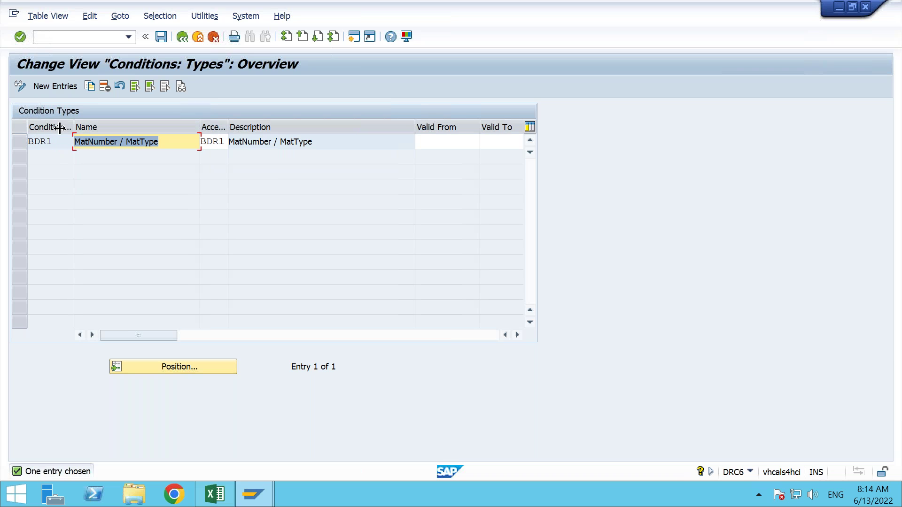
{"action": "left_click_drag", "start_coordinate": [56, 141], "coordinate": [27, 139]}
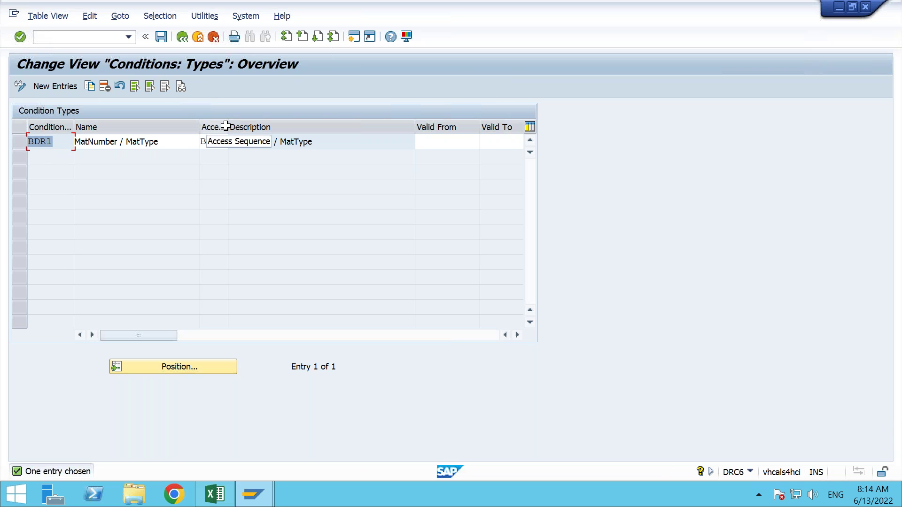
{"action": "left_click_drag", "start_coordinate": [226, 126], "coordinate": [247, 126]}
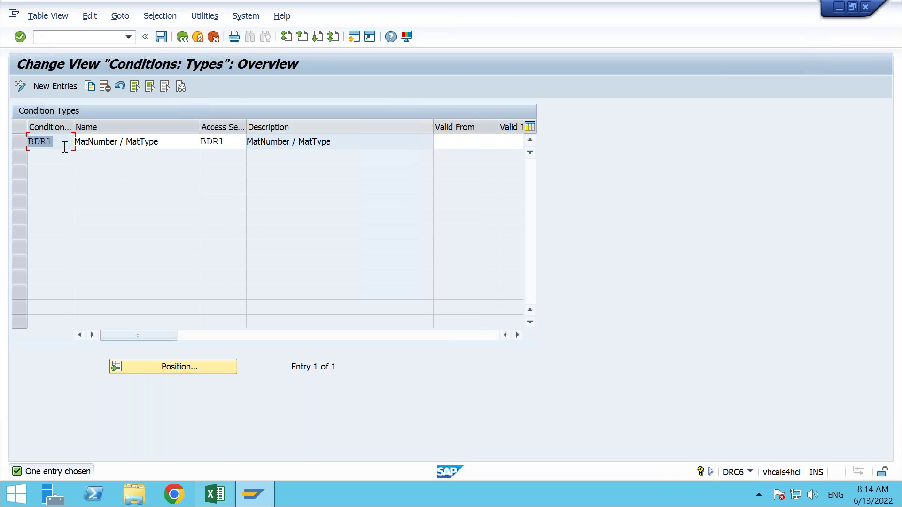
{"action": "left_click", "coordinate": [224, 142]}
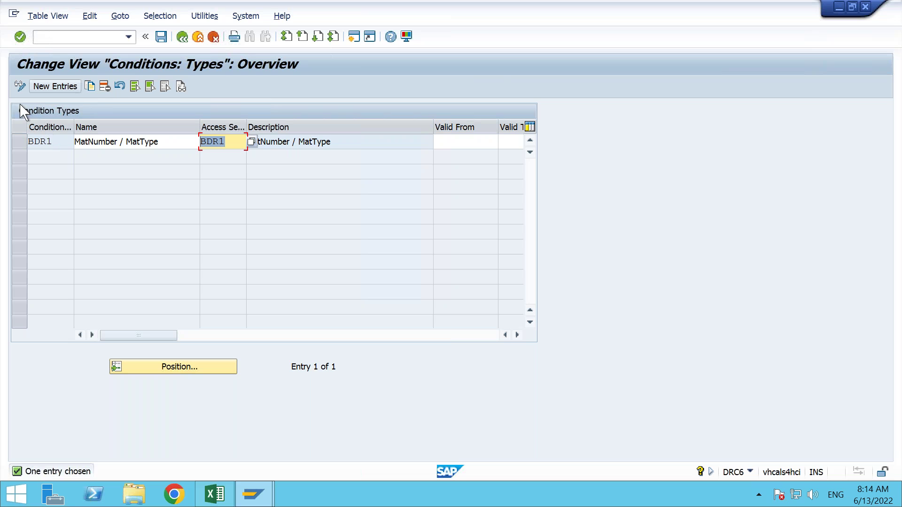
{"action": "left_click", "coordinate": [28, 141]}
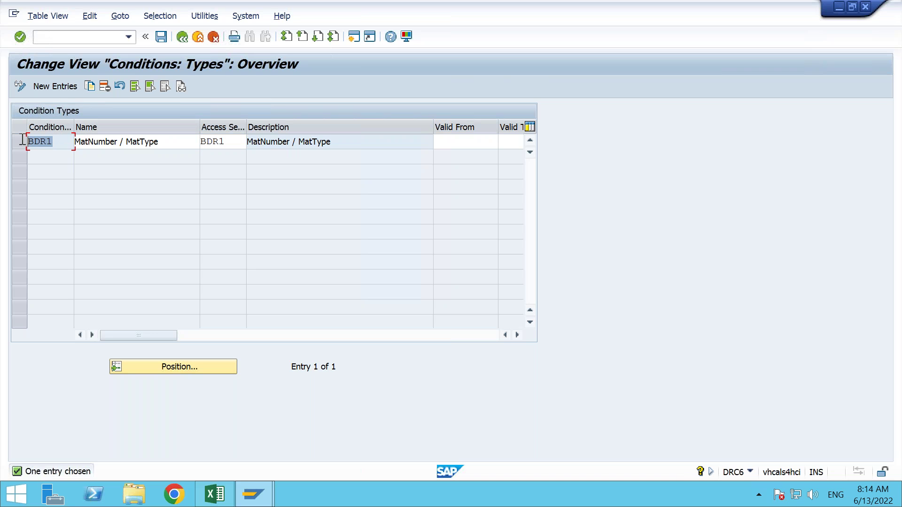
{"action": "left_click_drag", "start_coordinate": [227, 145], "coordinate": [208, 143]}
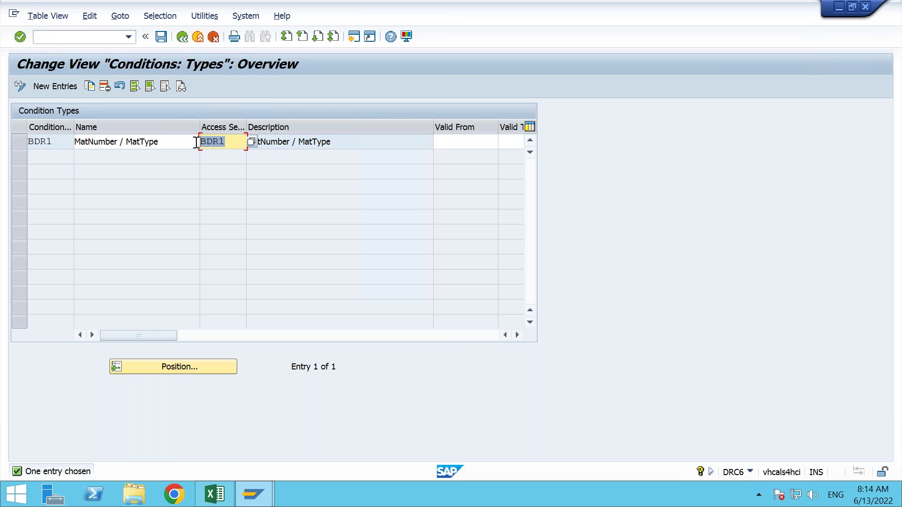
Step: Review the Config of Derivation list from condition table to batch search procedure in the Excel workbook, and return to the IMG in SAP
{"action": "left_click", "coordinate": [221, 499]}
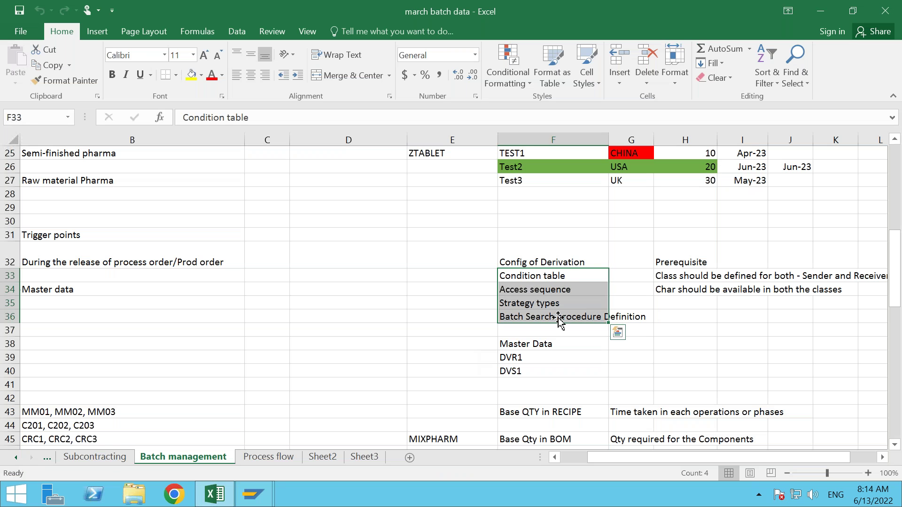
{"action": "left_click", "coordinate": [558, 318]}
{"action": "key", "text": "Up"}
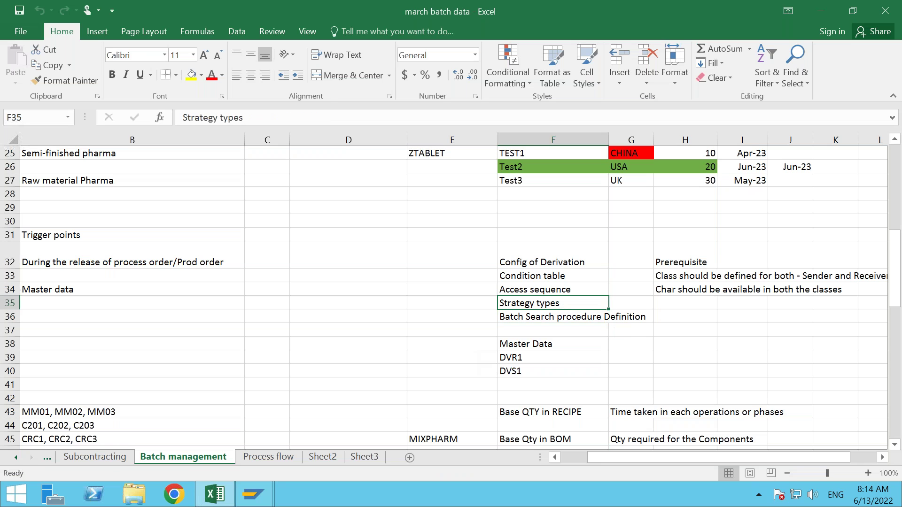
{"action": "left_click", "coordinate": [580, 289]}
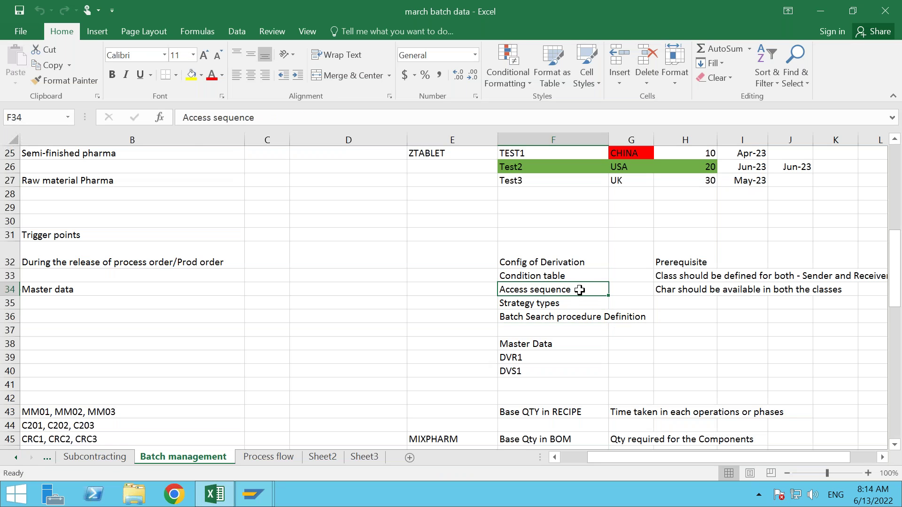
{"action": "left_click", "coordinate": [586, 275]}
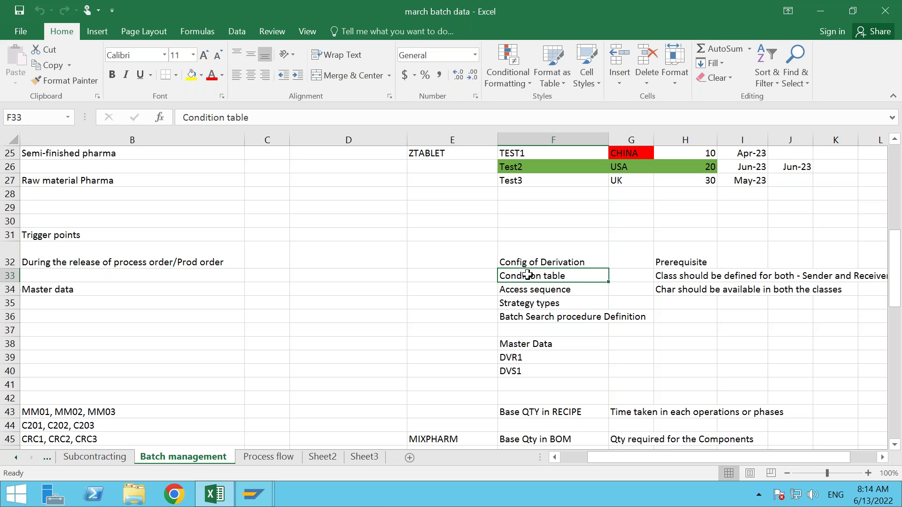
{"action": "left_click", "coordinate": [526, 303], "text": "shift"}
{"action": "left_click", "coordinate": [492, 297]}
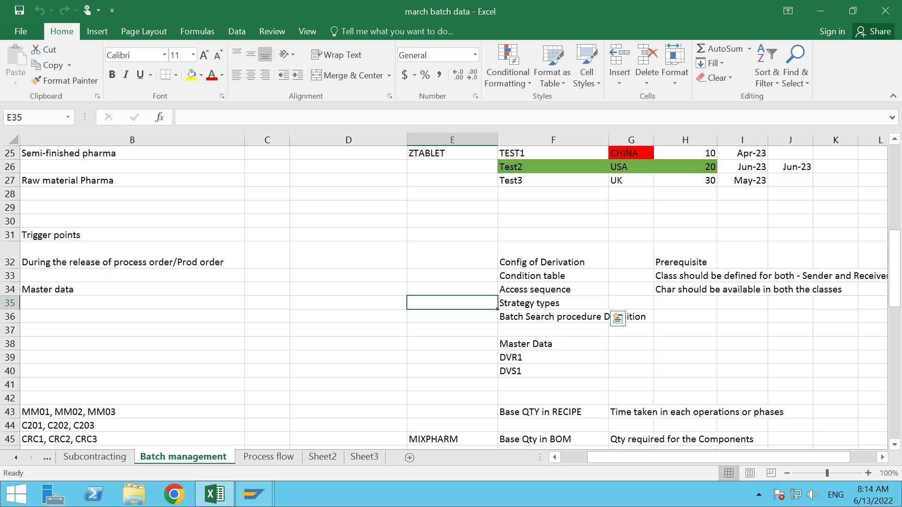
{"action": "left_click_drag", "start_coordinate": [492, 296], "coordinate": [493, 273]}
{"action": "key", "text": "alt+Tab"}
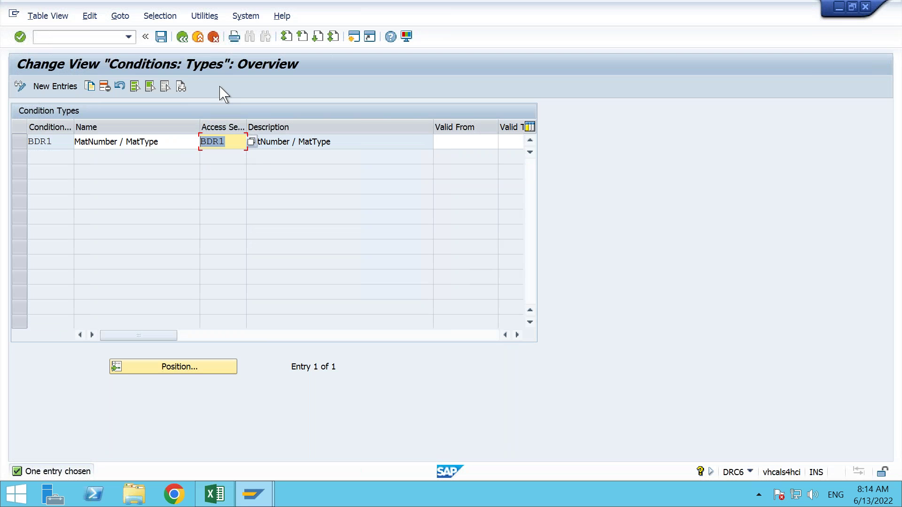
{"action": "left_click", "coordinate": [182, 38]}
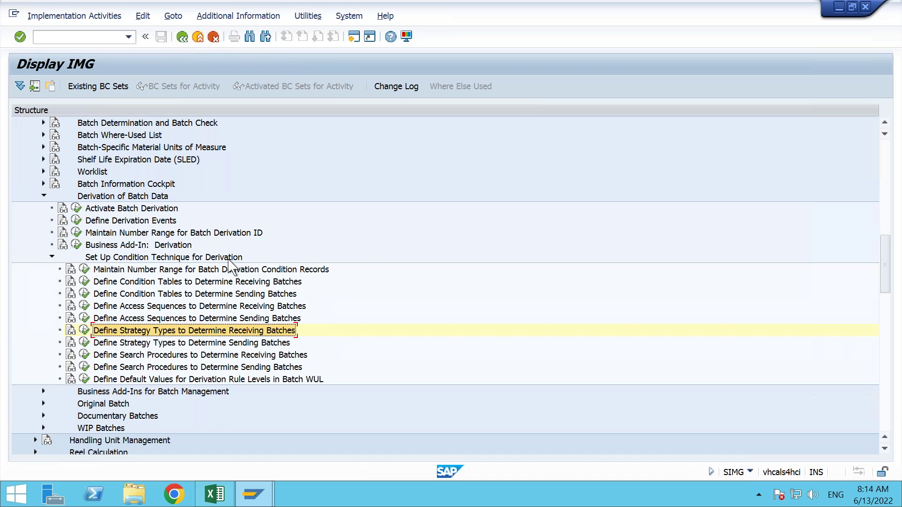
Step: Check the strategy types for sending batches, and under Define Search Procedures to Determine Receiving Batches examine procedure BDR001
{"action": "left_click", "coordinate": [84, 343]}
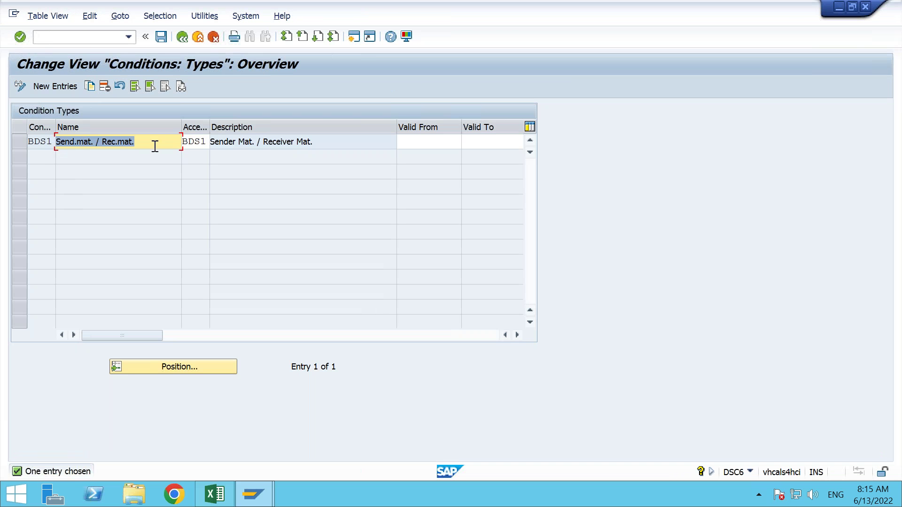
{"action": "left_click", "coordinate": [182, 36]}
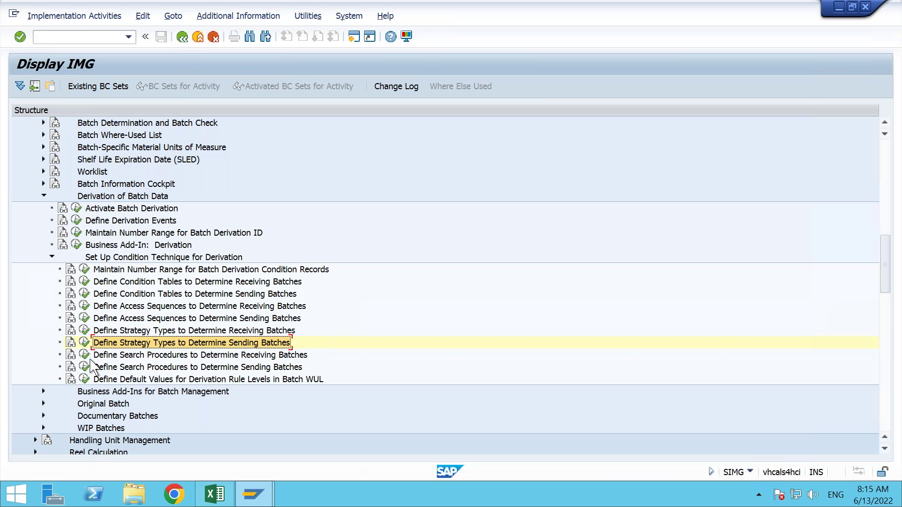
{"action": "left_click", "coordinate": [84, 355]}
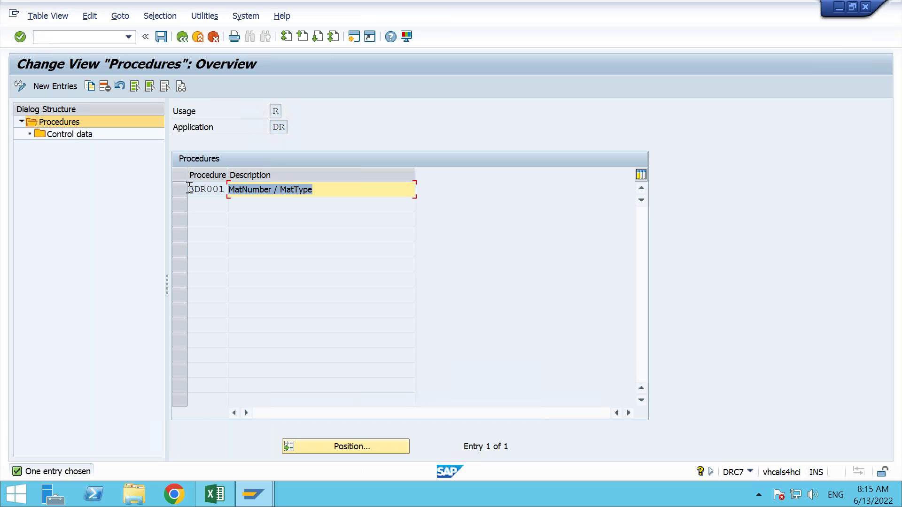
{"action": "left_click_drag", "start_coordinate": [190, 190], "coordinate": [224, 192]}
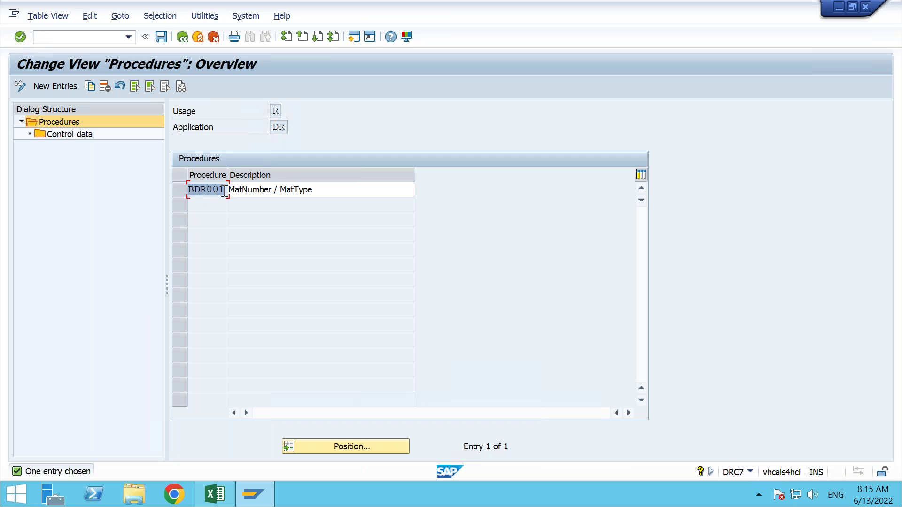
Step: In a second SAP session, open the SAP Reference IMG and expand Logistics - General, Batch Management and Derivation of Batch Data
{"action": "left_click", "coordinate": [108, 40]}
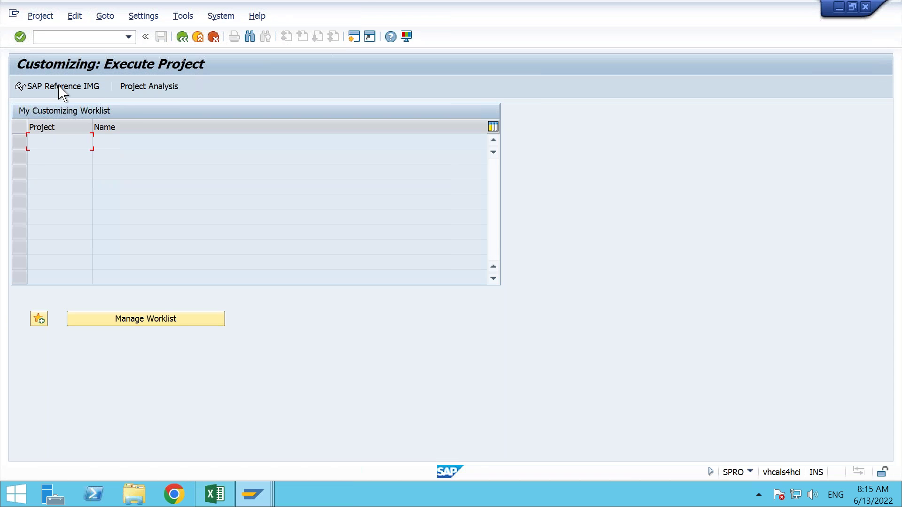
{"action": "left_click", "coordinate": [61, 88]}
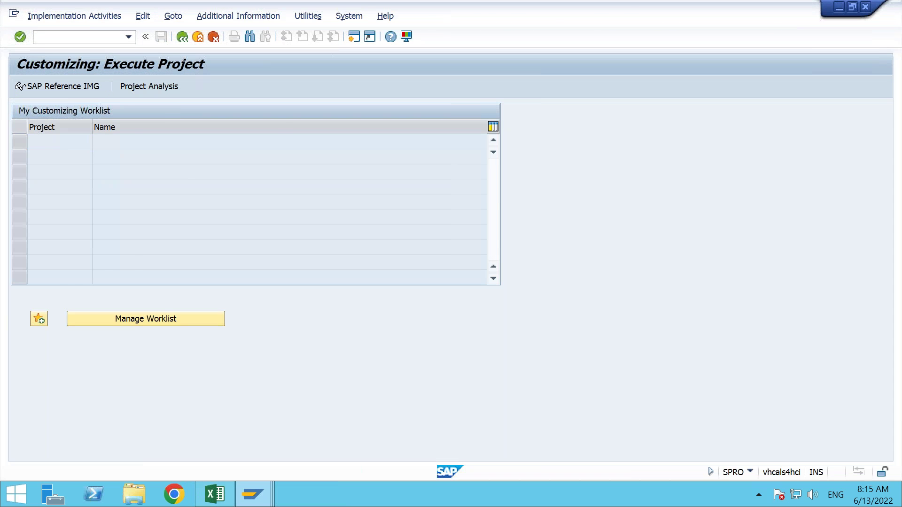
{"action": "left_click", "coordinate": [85, 344]}
{"action": "scroll", "coordinate": [57, 319], "scroll_direction": "down", "scroll_amount": 2}
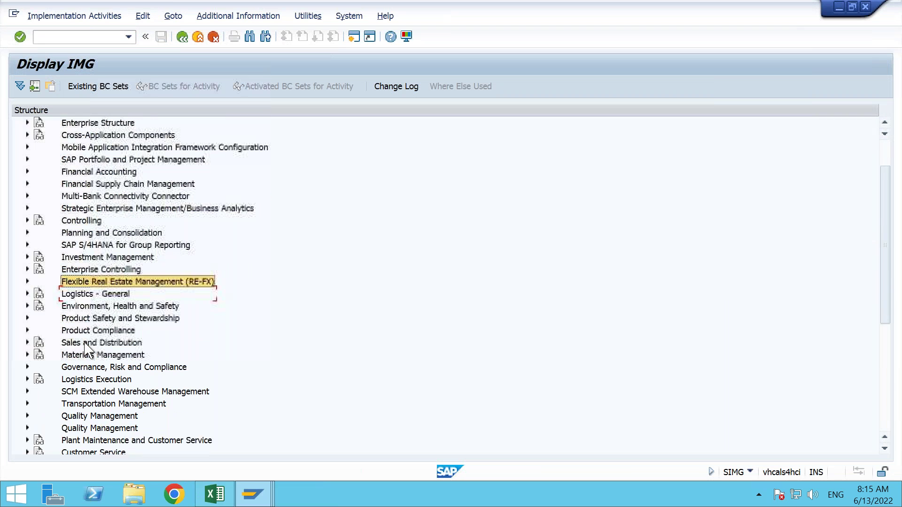
{"action": "left_click", "coordinate": [27, 294]}
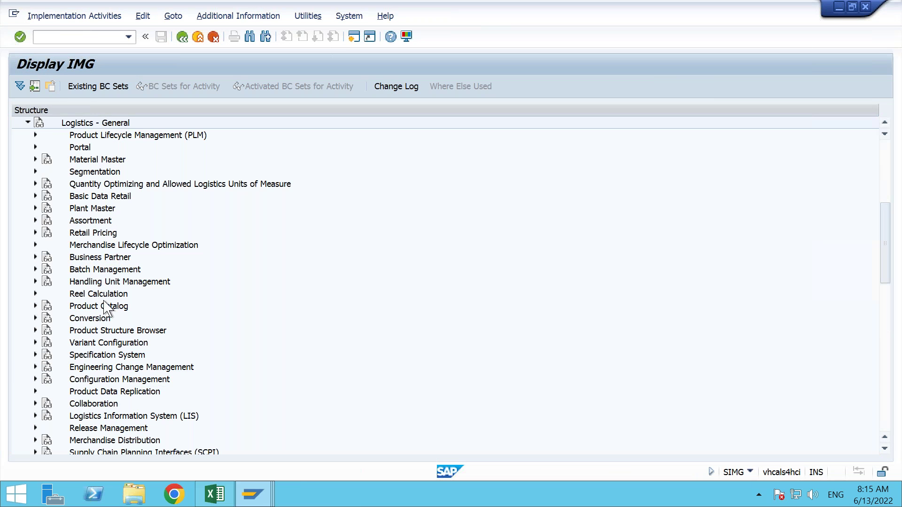
{"action": "left_click", "coordinate": [35, 269]}
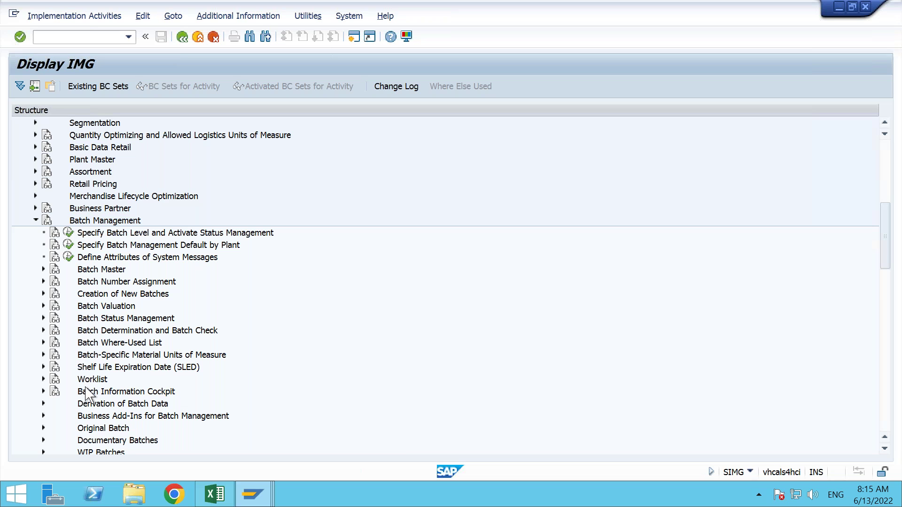
{"action": "left_click", "coordinate": [43, 404]}
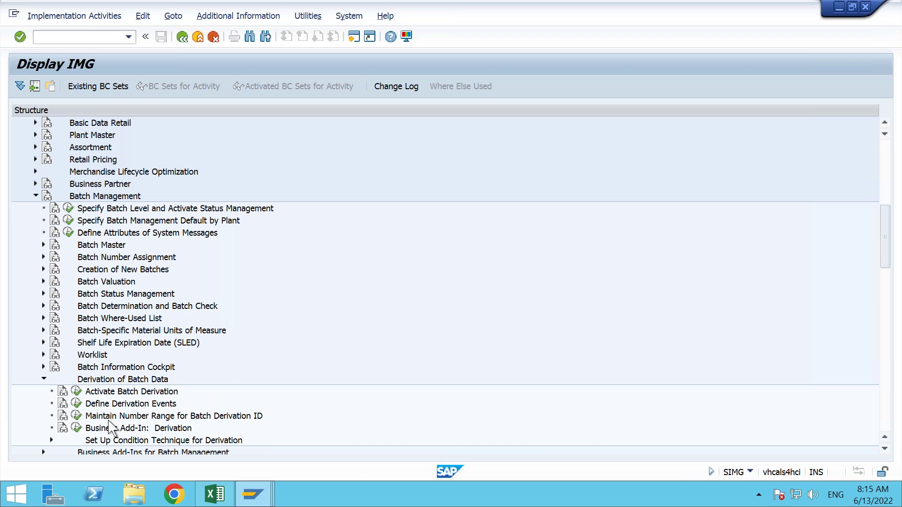
Step: Under Define Derivation Events, examine the receiver and sender procedures assigned to the events, and return to the receiving search procedures session
{"action": "left_click", "coordinate": [76, 405]}
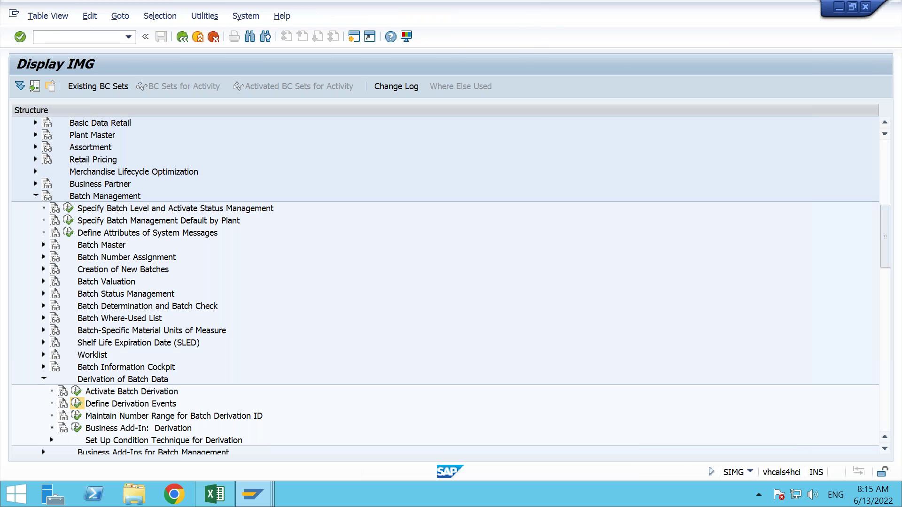
{"action": "left_click", "coordinate": [271, 186]}
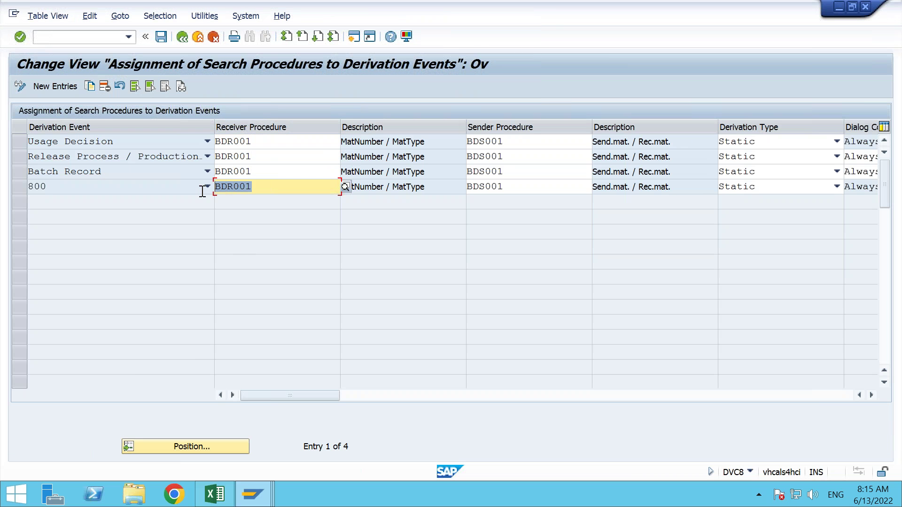
{"action": "left_click", "coordinate": [259, 156]}
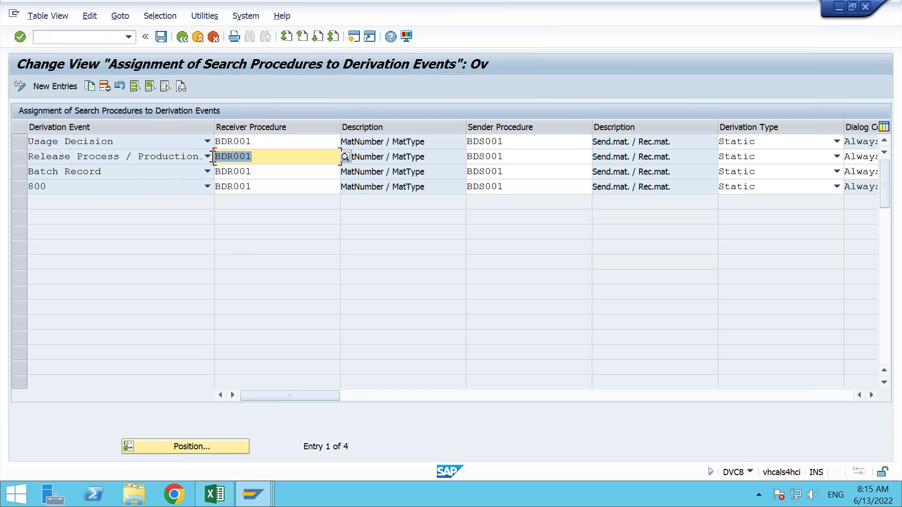
{"action": "left_click", "coordinate": [521, 160]}
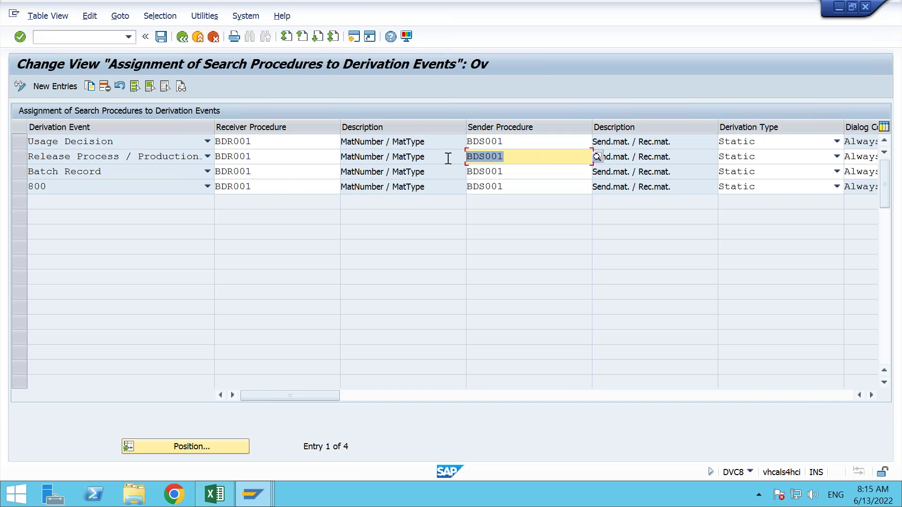
{"action": "double_click", "coordinate": [448, 158]}
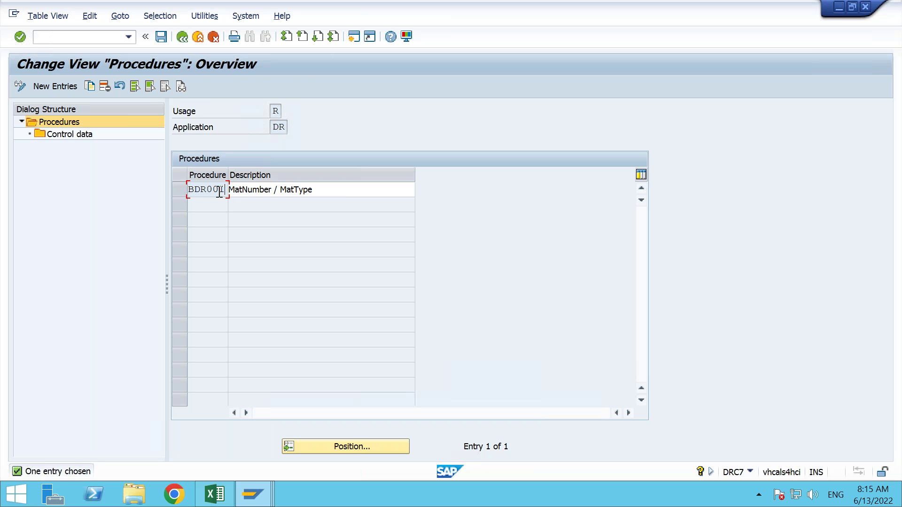
Step: Display the control data of procedure BDR001 with a wider condition type column, and compare it with the Strategy types entry in the Excel workbook
{"action": "double_click", "coordinate": [88, 136]}
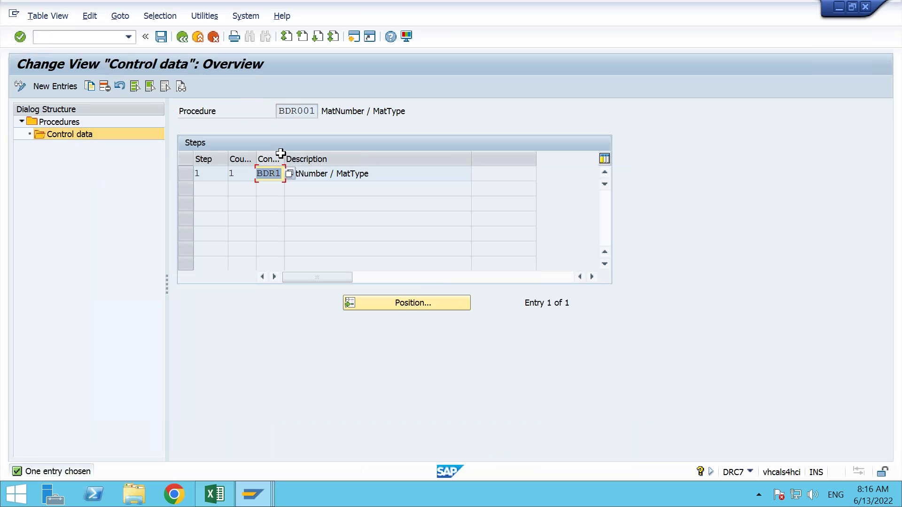
{"action": "left_click_drag", "start_coordinate": [284, 159], "coordinate": [322, 158]}
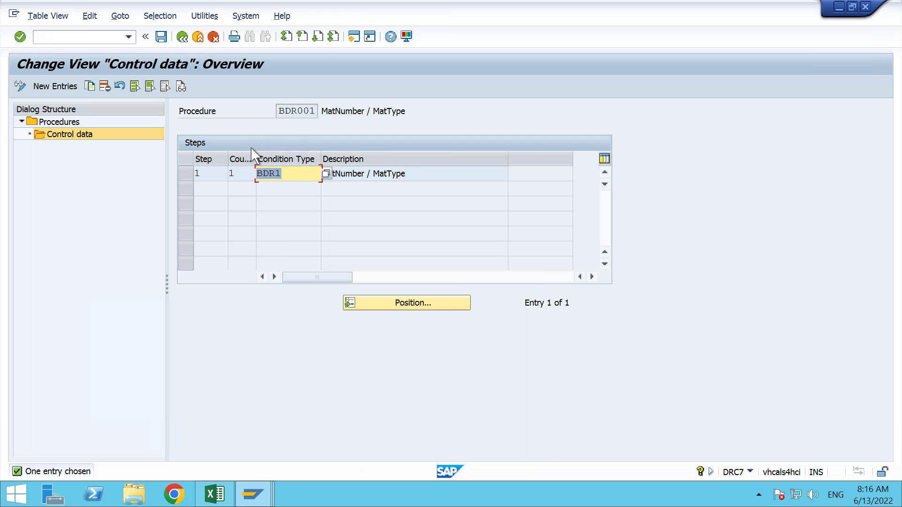
{"action": "left_click", "coordinate": [214, 494]}
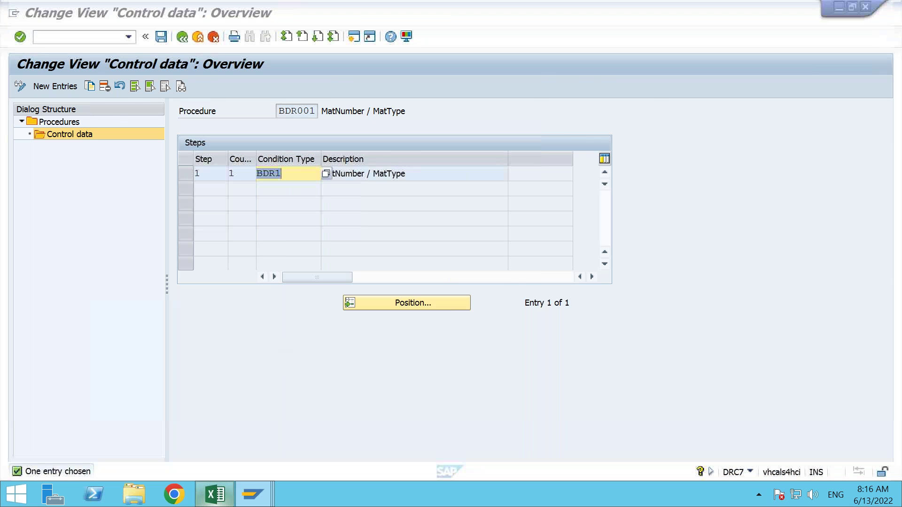
{"action": "left_click", "coordinate": [538, 318]}
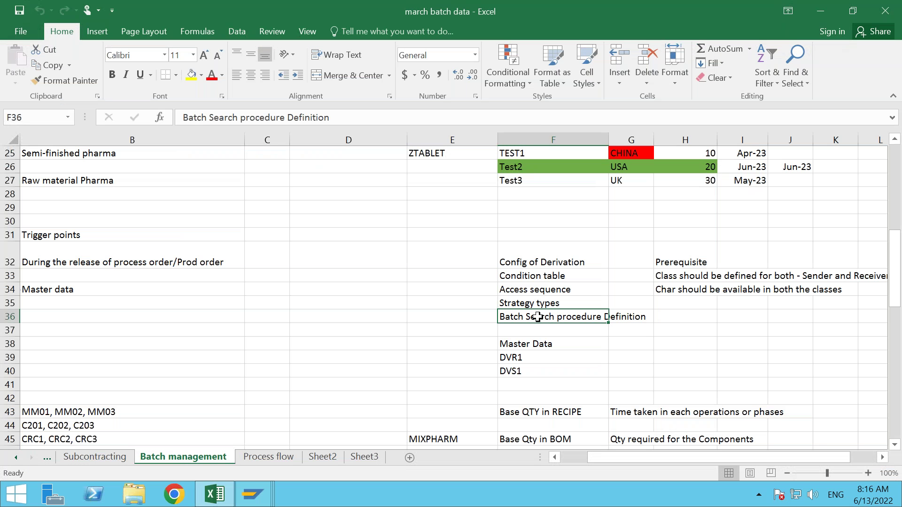
{"action": "left_click", "coordinate": [511, 299]}
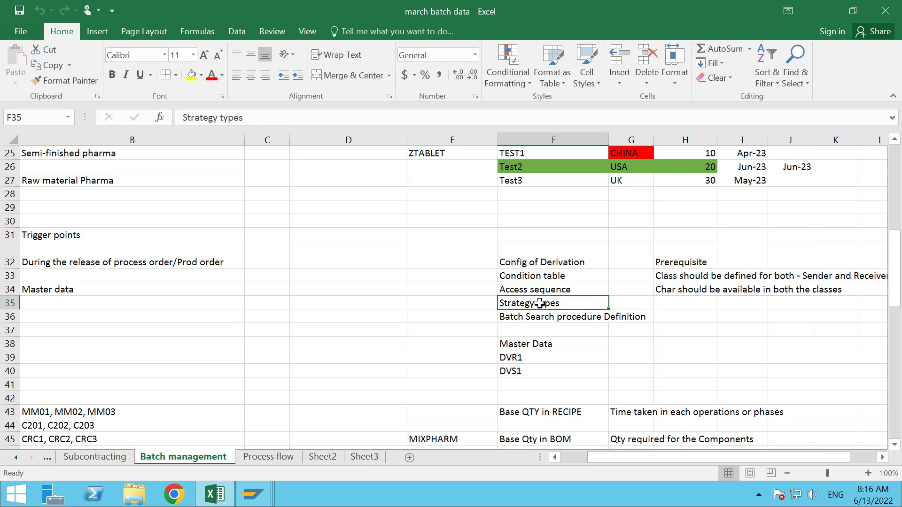
{"action": "key", "text": "alt+Tab"}
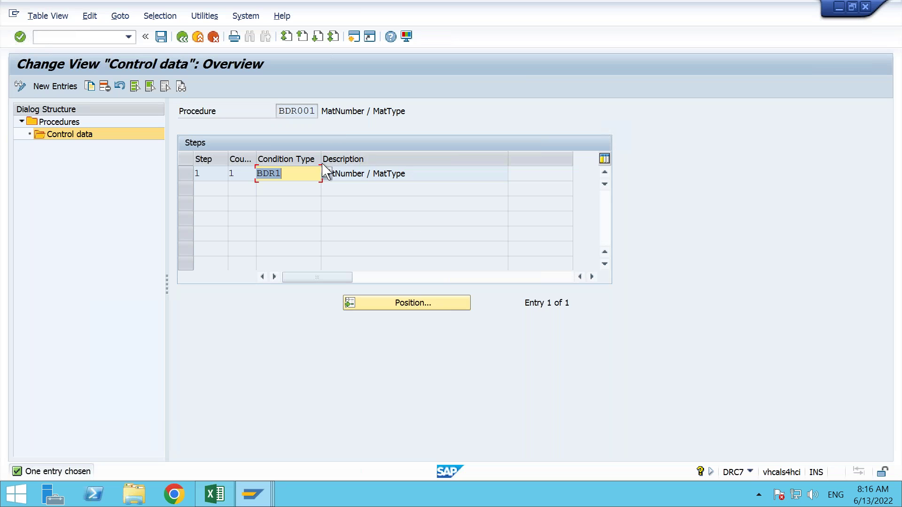
Step: In the Excel workbook, extend the entry in cell F35 to read "Strategy types/condition type"
{"action": "key", "text": "alt+Tab"}
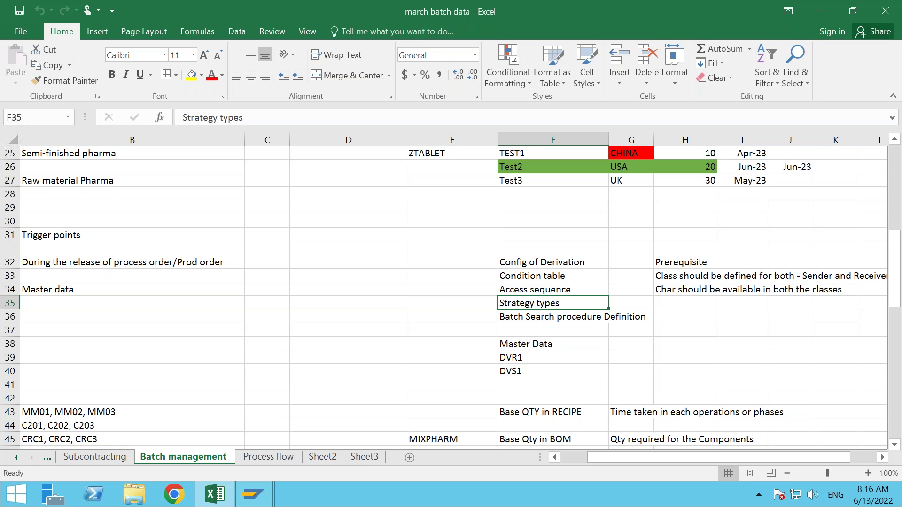
{"action": "left_click", "coordinate": [264, 117]}
{"action": "type", "text": "/con"}
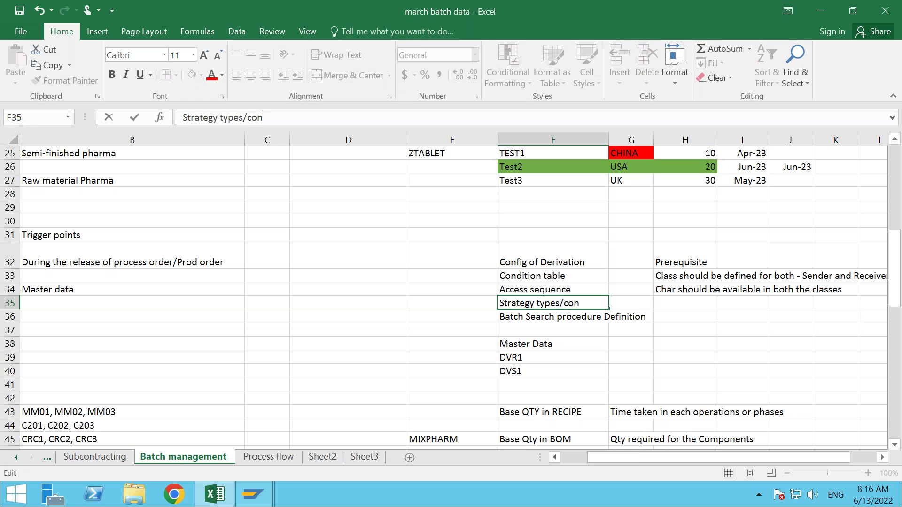
{"action": "type", "text": "dition type"}
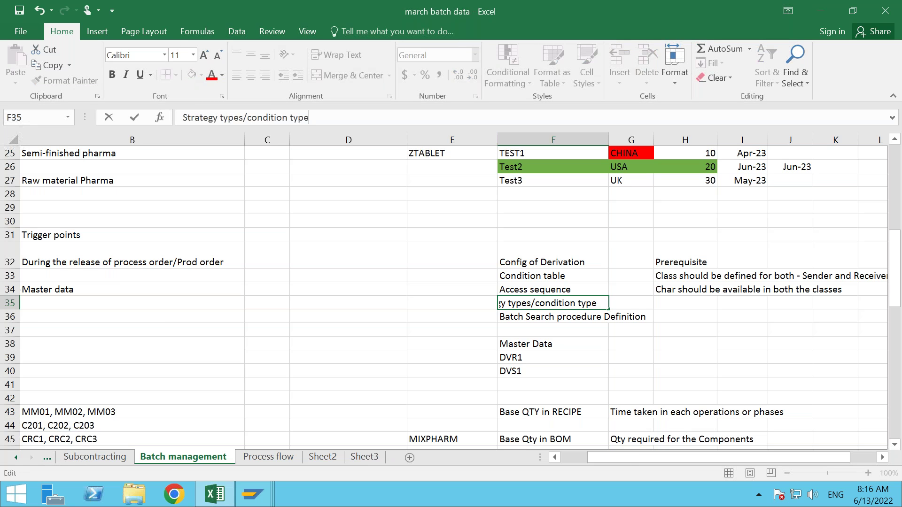
{"action": "key", "text": "Return"}
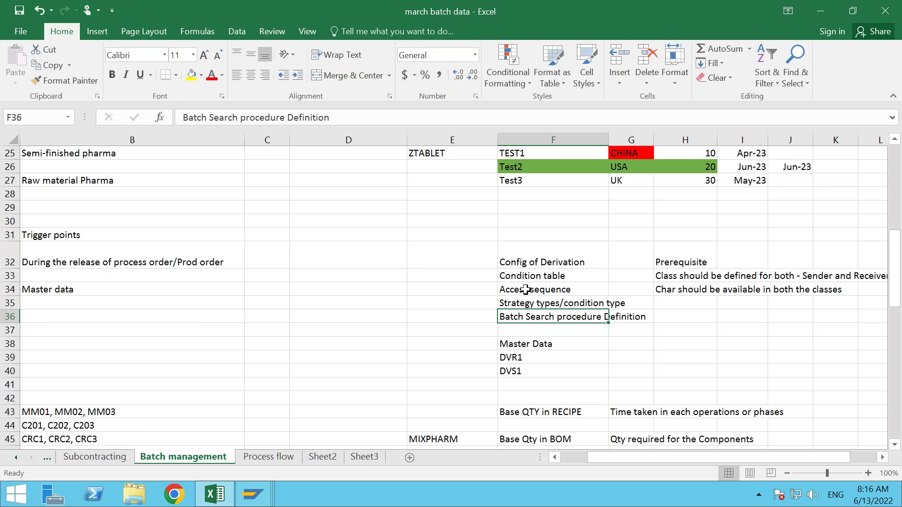
Step: Review the Config of Derivation entries in cells F33 to F36, and return to the BDR001 control data in SAP
{"action": "left_click", "coordinate": [526, 289]}
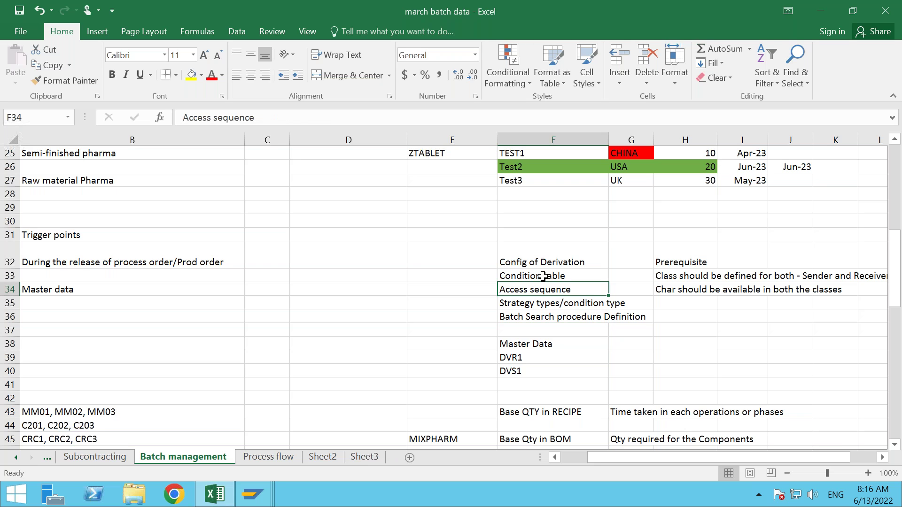
{"action": "left_click", "coordinate": [542, 277]}
{"action": "left_click_drag", "start_coordinate": [543, 277], "coordinate": [540, 318]}
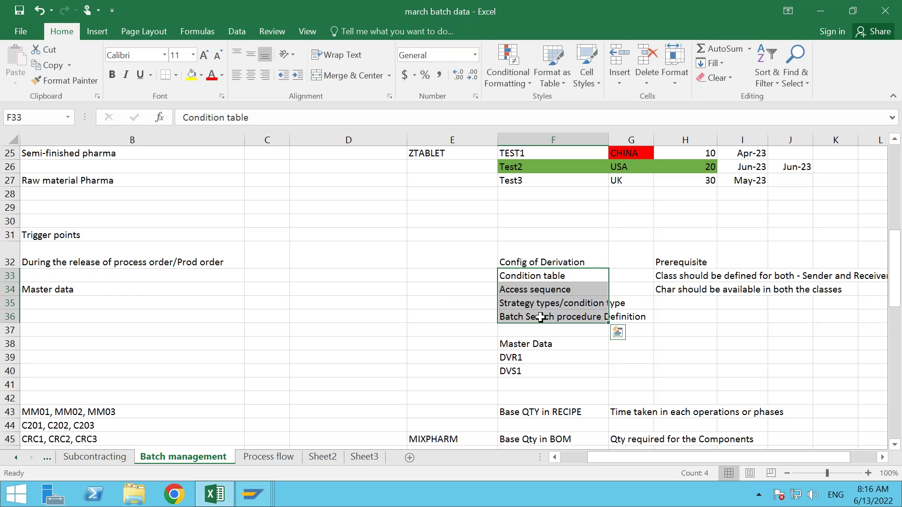
{"action": "key", "text": "alt+Tab"}
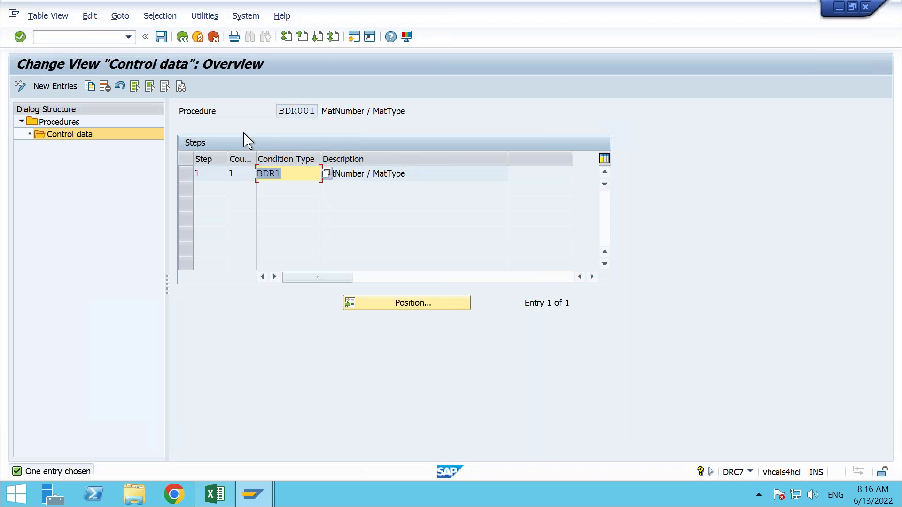
Step: Examine the procedure name BDR001 and trace the Excel configuration list from batch search procedure back to condition table, returning to SAP
{"action": "left_click", "coordinate": [280, 114]}
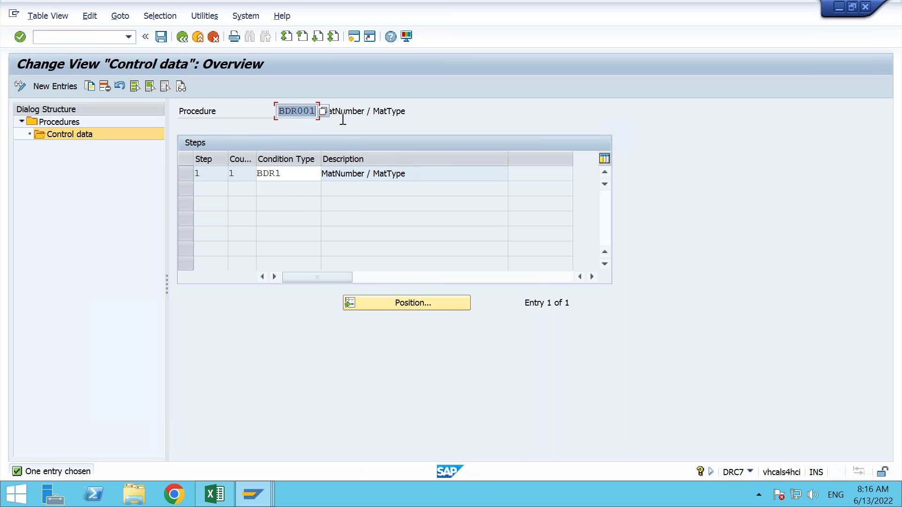
{"action": "left_click", "coordinate": [288, 114]}
{"action": "left_click_drag", "start_coordinate": [279, 114], "coordinate": [315, 114]}
{"action": "key", "text": "alt+Tab"}
{"action": "left_click_drag", "start_coordinate": [501, 317], "coordinate": [511, 281]}
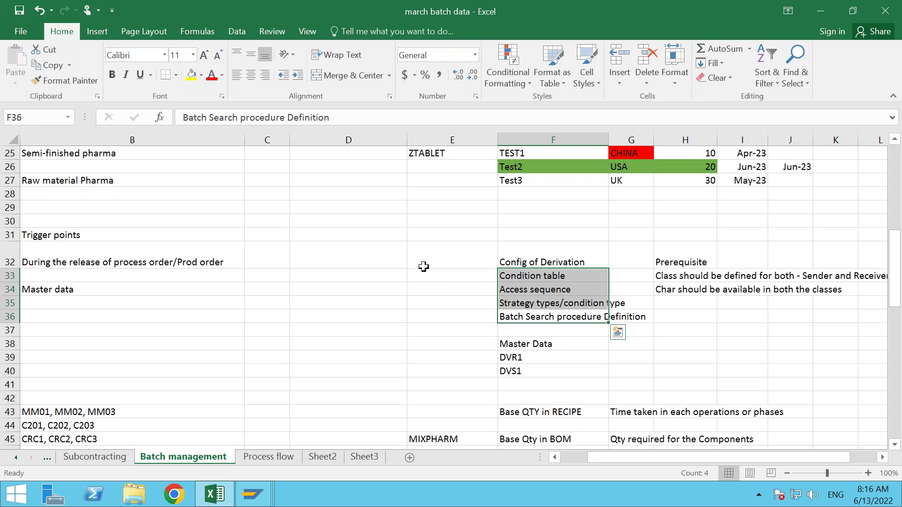
{"action": "key", "text": "alt+Tab"}
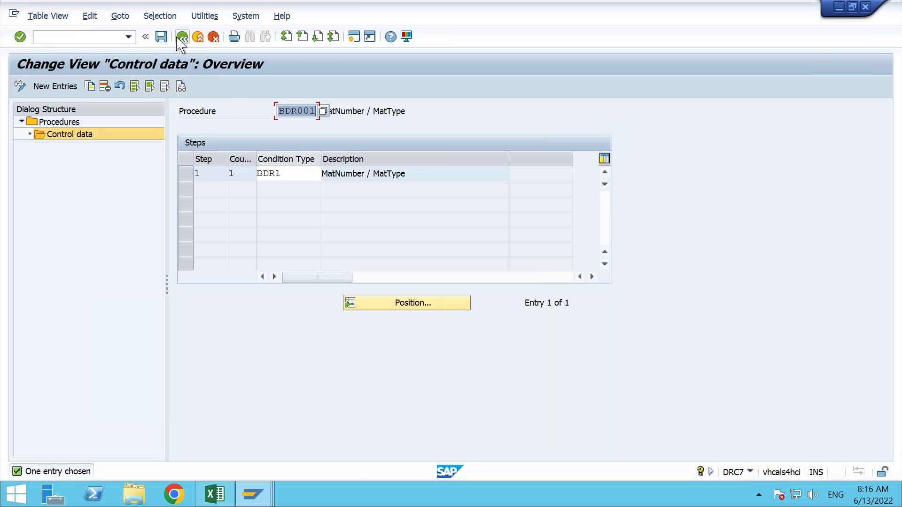
Step: Return to the IMG and examine procedure BDS001 under Define Search Procedures to Determine Sending Batches
{"action": "left_click", "coordinate": [181, 37]}
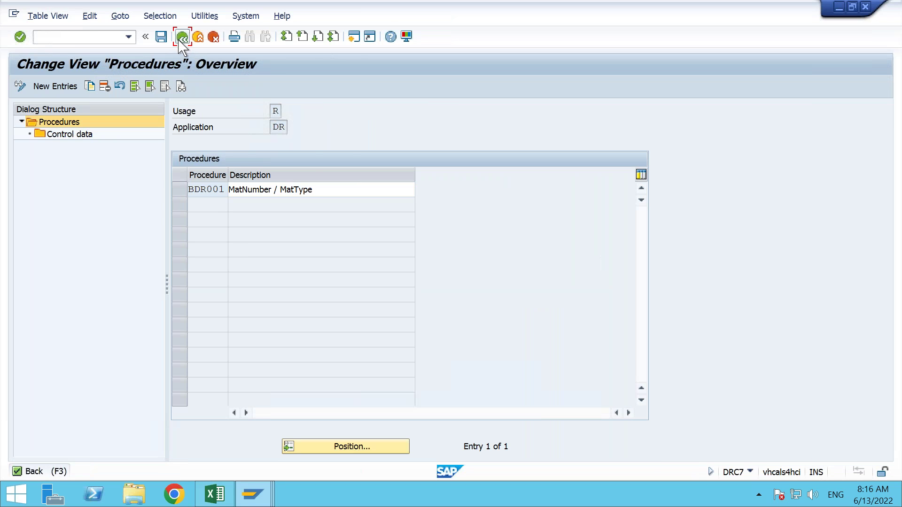
{"action": "left_click", "coordinate": [181, 37]}
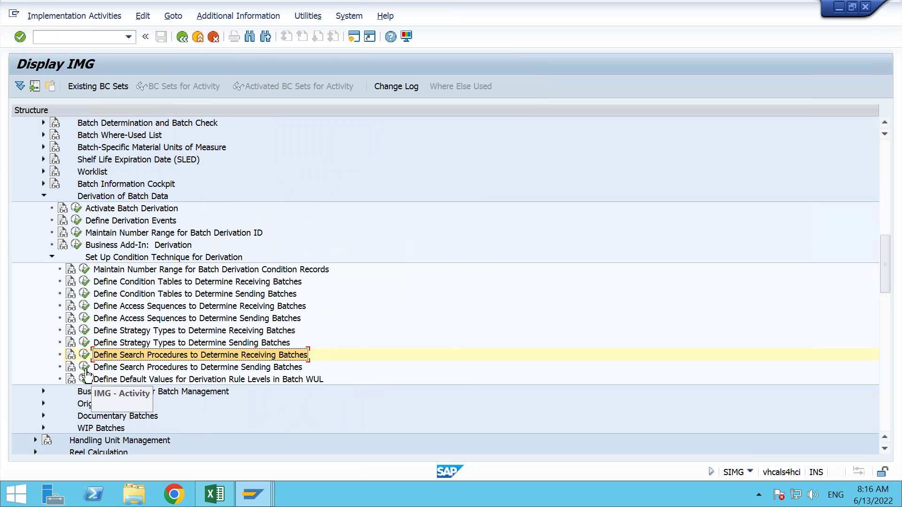
{"action": "left_click", "coordinate": [83, 367]}
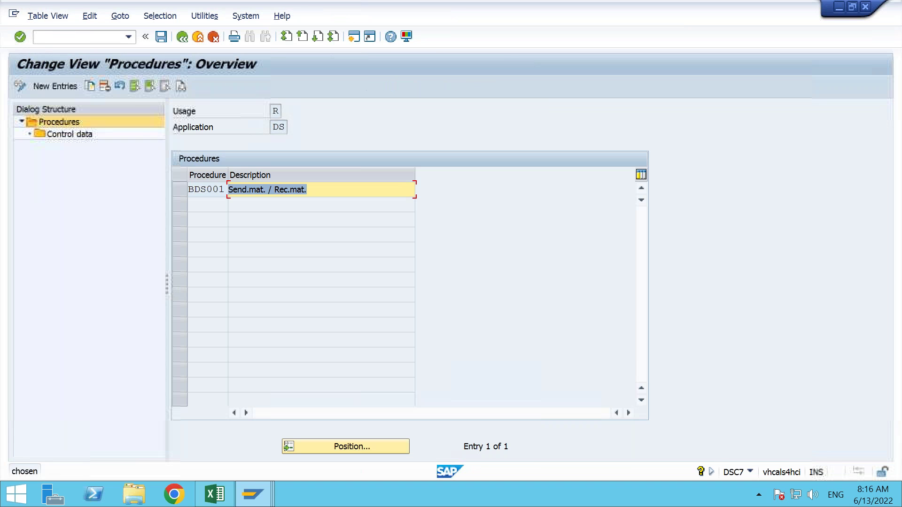
{"action": "double_click", "coordinate": [206, 189]}
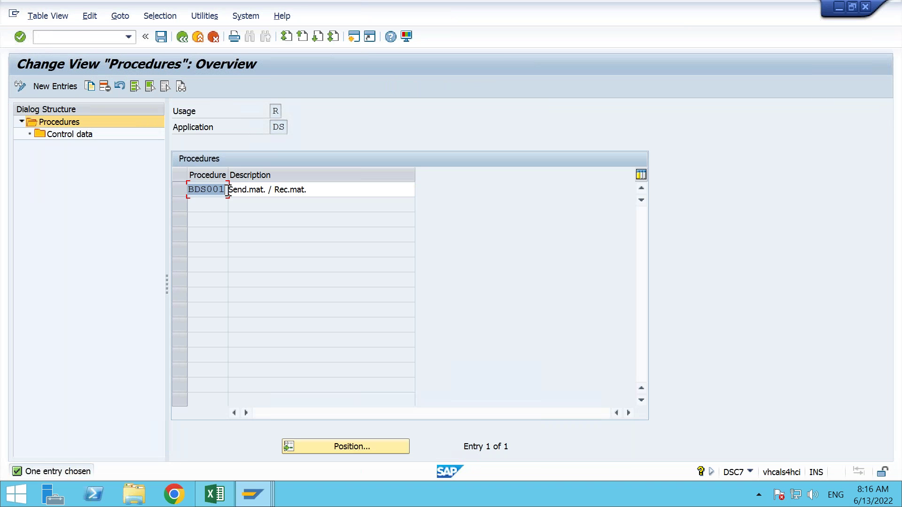
Step: Switch to the assignment of search procedures to derivation events and check the sender procedure BDS001 for the Release Process / Production event
{"action": "left_click", "coordinate": [253, 494]}
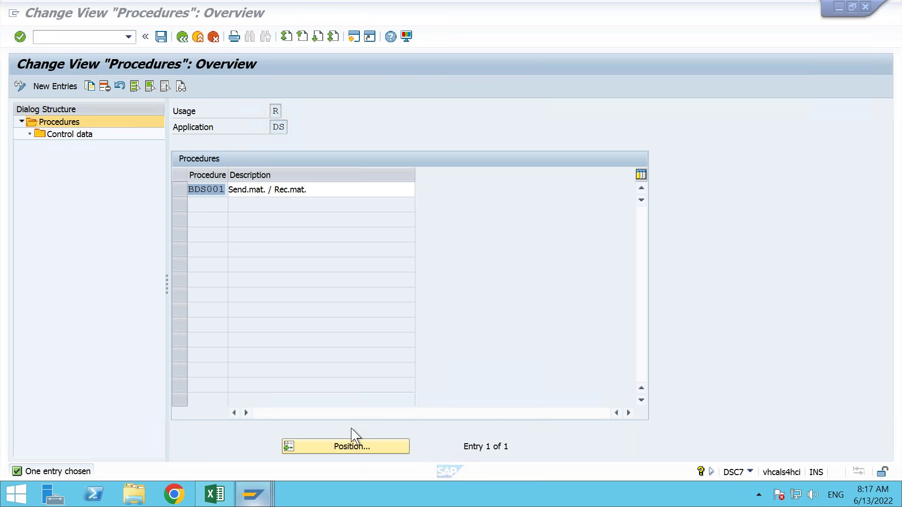
{"action": "left_click", "coordinate": [400, 431]}
{"action": "left_click_drag", "start_coordinate": [515, 159], "coordinate": [460, 160]}
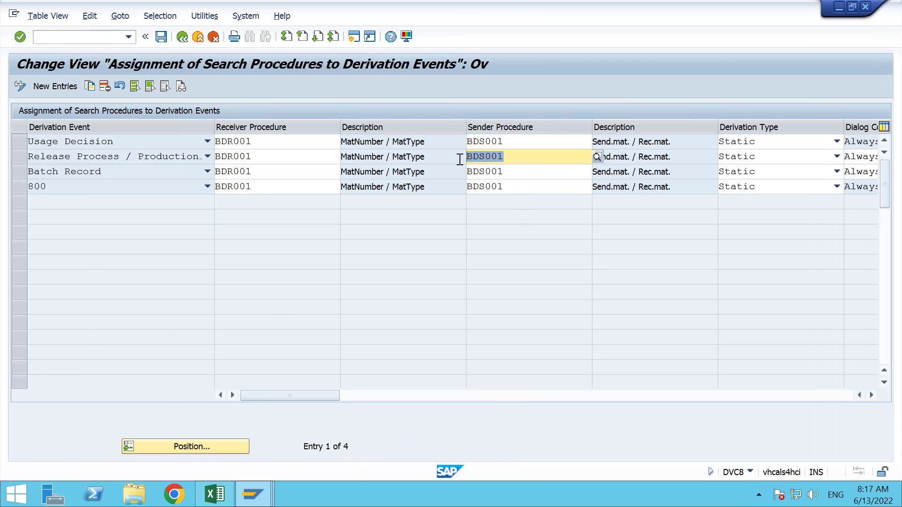
{"action": "double_click", "coordinate": [460, 159]}
Step: Open the control data of procedure BDS001, widen the condition type column and examine condition type BDS1
{"action": "left_click", "coordinate": [181, 190]}
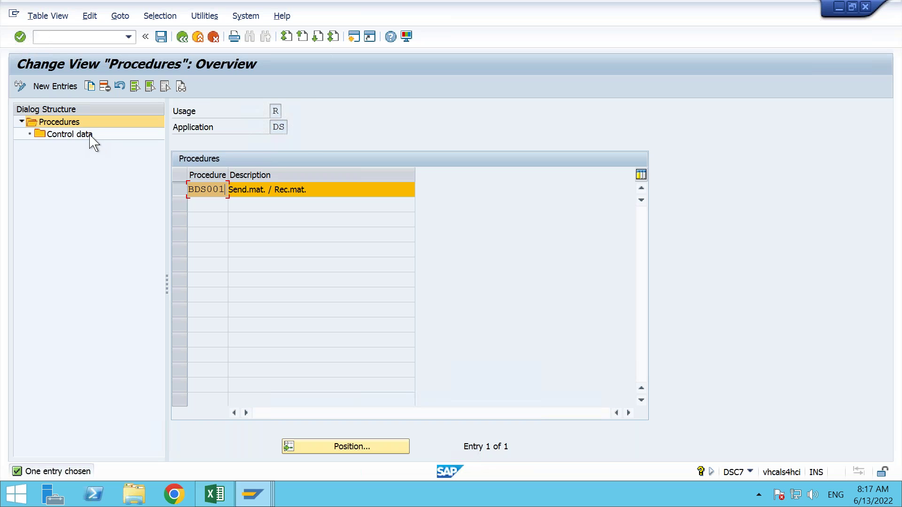
{"action": "double_click", "coordinate": [85, 136]}
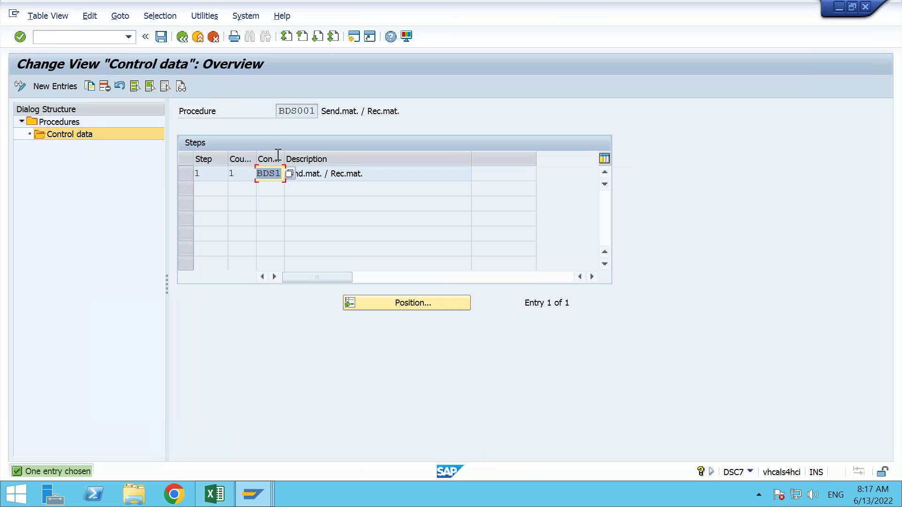
{"action": "left_click_drag", "start_coordinate": [283, 159], "coordinate": [317, 159]}
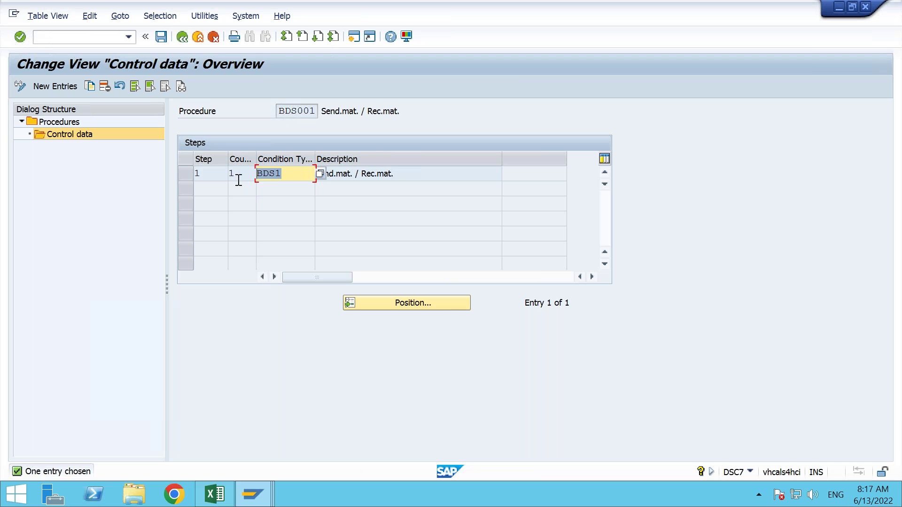
{"action": "left_click_drag", "start_coordinate": [289, 174], "coordinate": [254, 174]}
Step: Leave the sending-batch search procedures and return to the Derivation of Batch Data activities in the IMG
{"action": "left_click", "coordinate": [183, 37]}
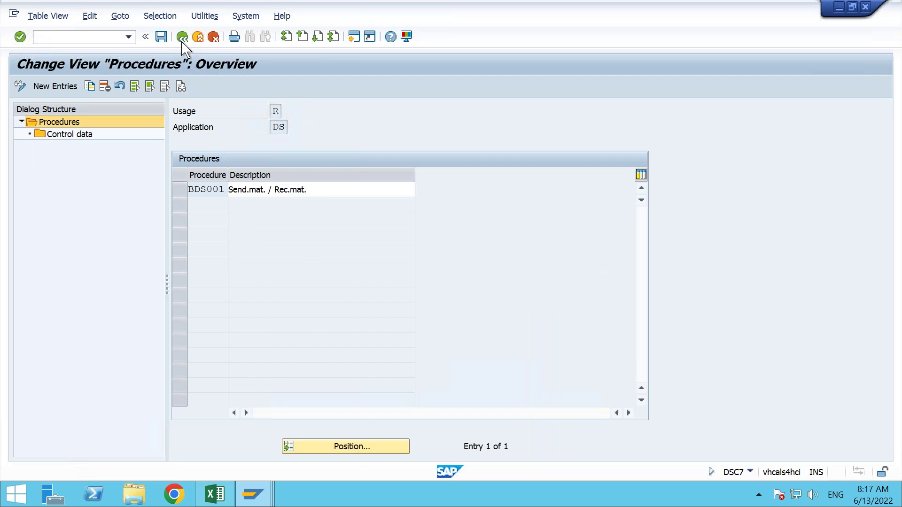
{"action": "left_click", "coordinate": [182, 38]}
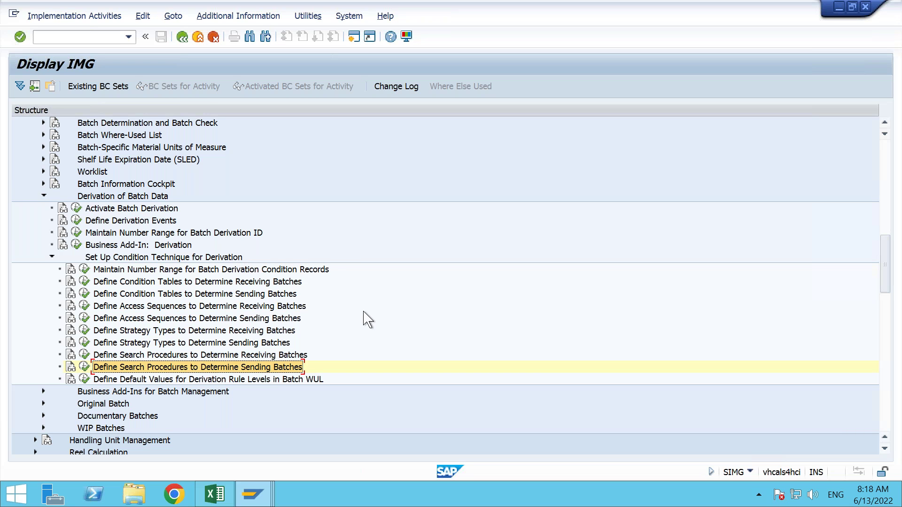
{"action": "scroll", "coordinate": [364, 312], "scroll_direction": "down", "scroll_amount": 1}
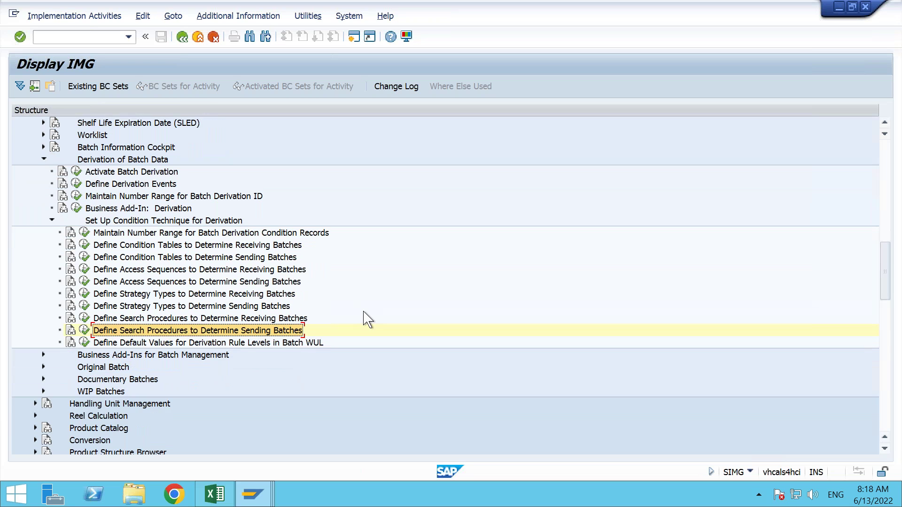